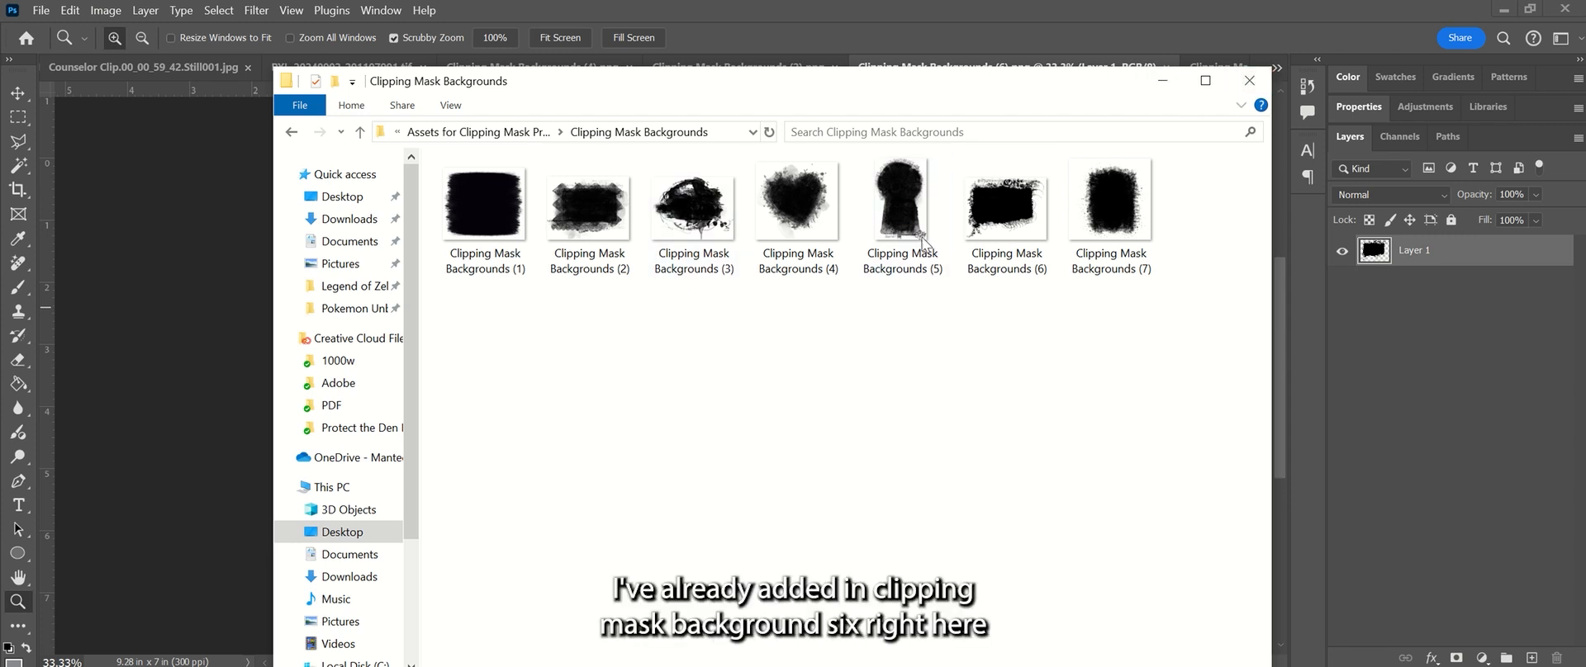
# - Place the photos 2-IMG_9945 through IMG_9320 from the Photos for Collage folder into the Clipping Mask Backgrounds (6) document
pyautogui.click(1034, 38)
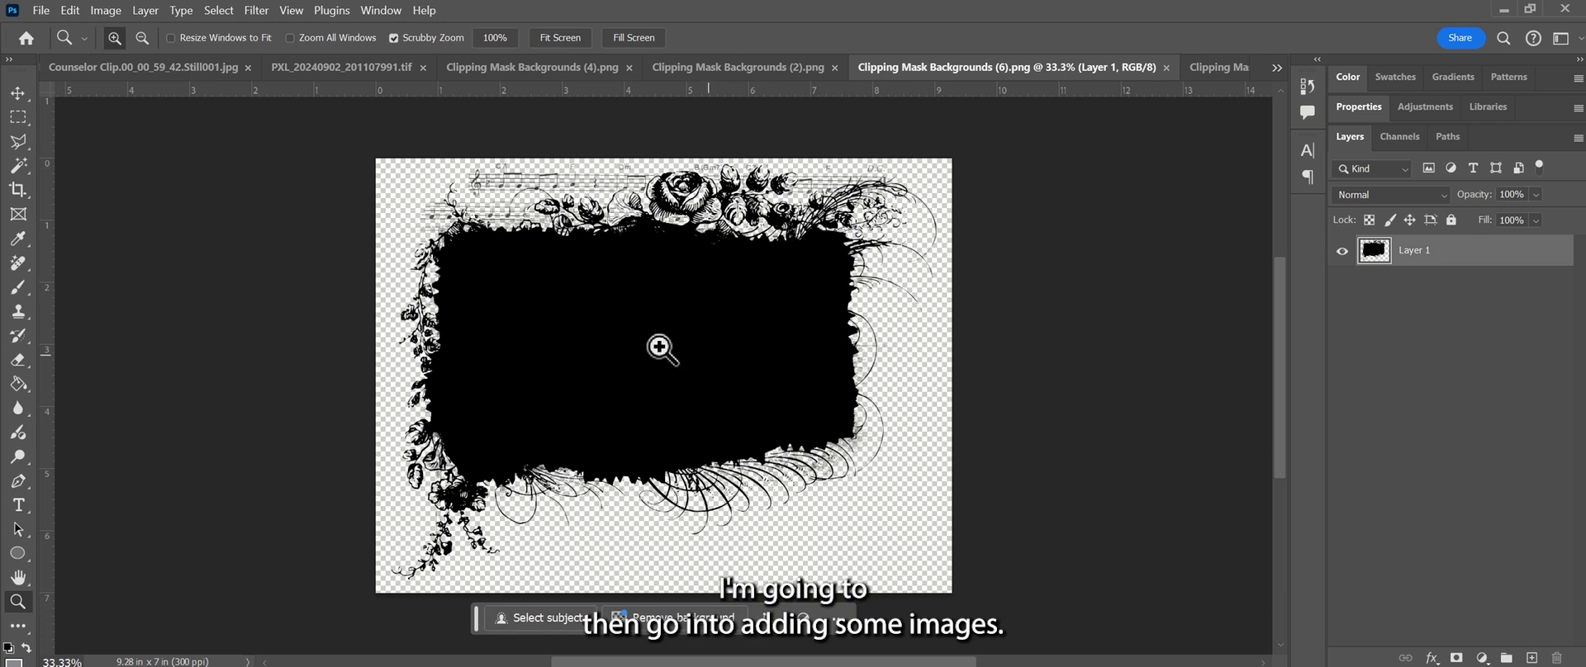
pyautogui.hotkey('alt', 'Tab')
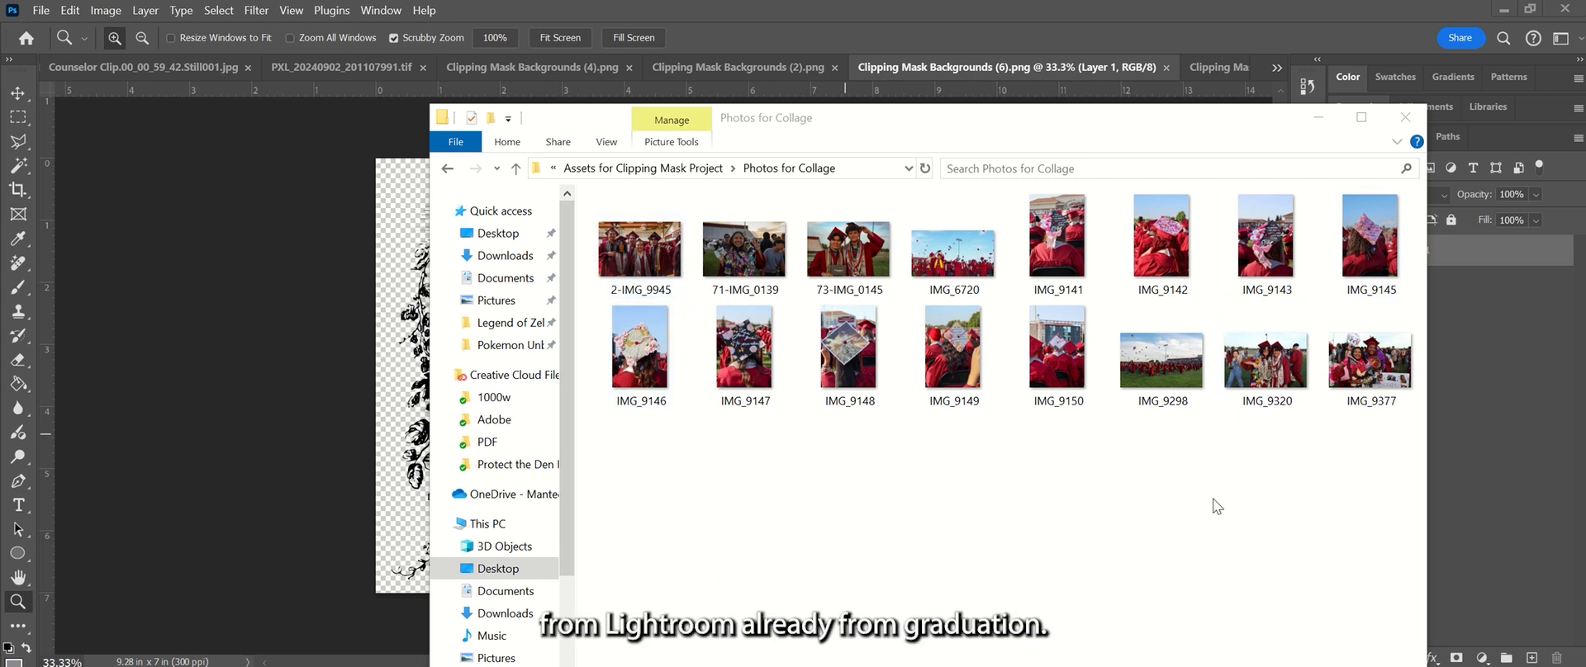
pyautogui.moveTo(779, 120); pyautogui.dragTo(950, 79)
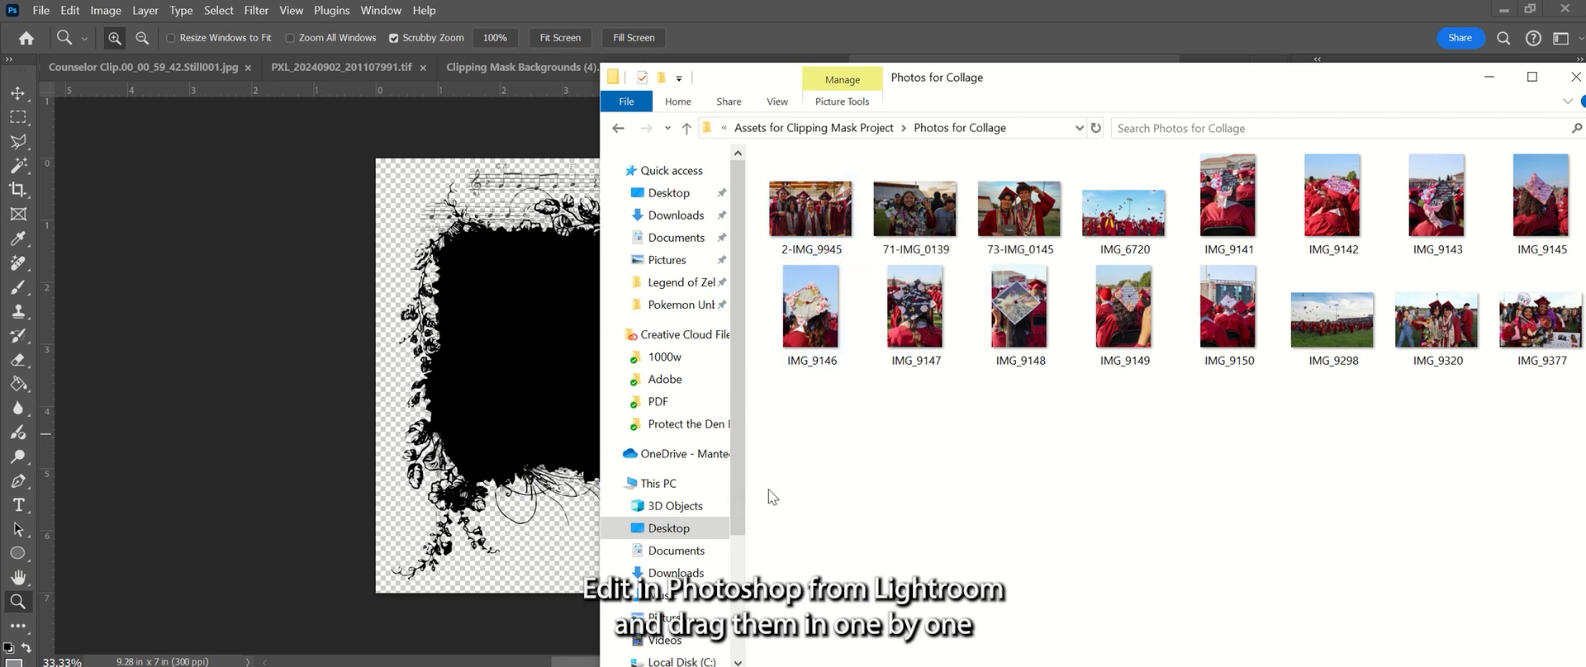
pyautogui.click(764, 230)
pyautogui.keyDown('shift'); pyautogui.click(1421, 347); pyautogui.keyUp('shift')
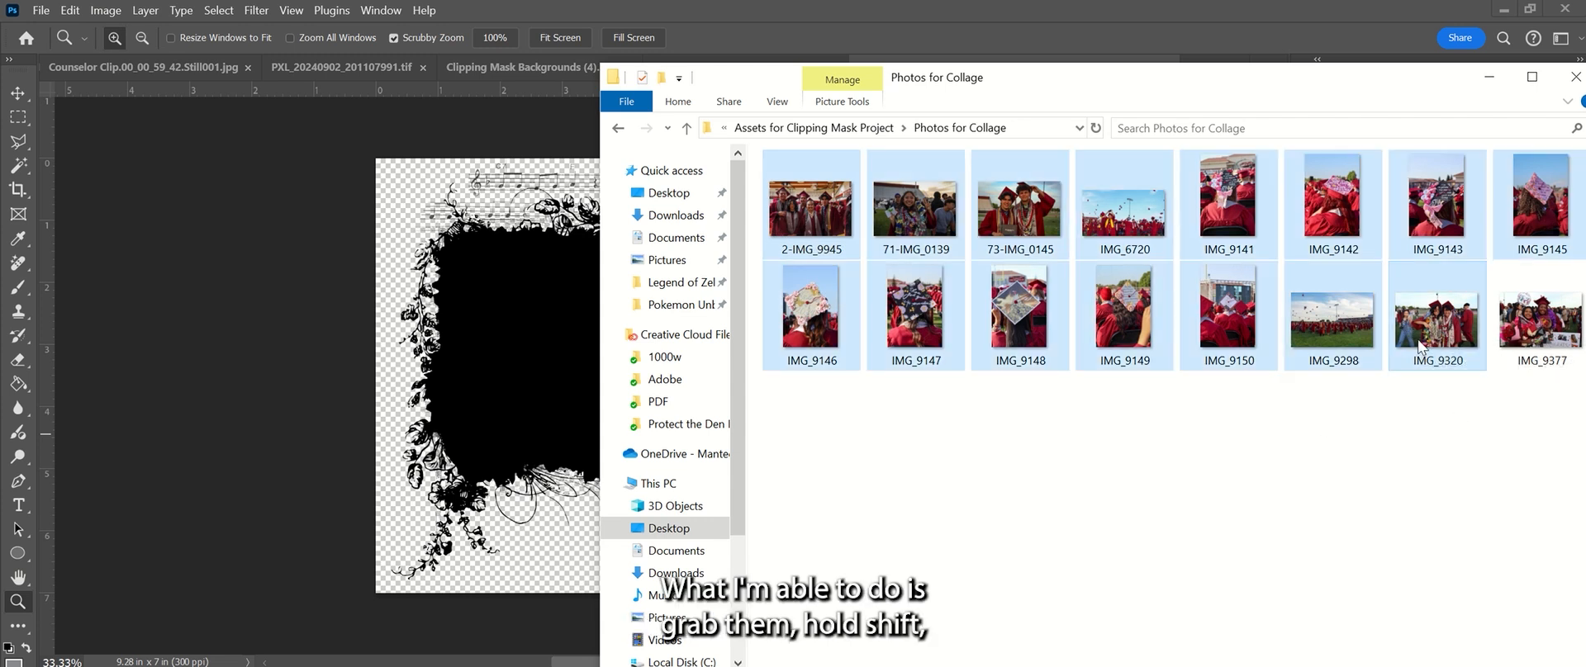
pyautogui.moveTo(1384, 313); pyautogui.dragTo(494, 360)
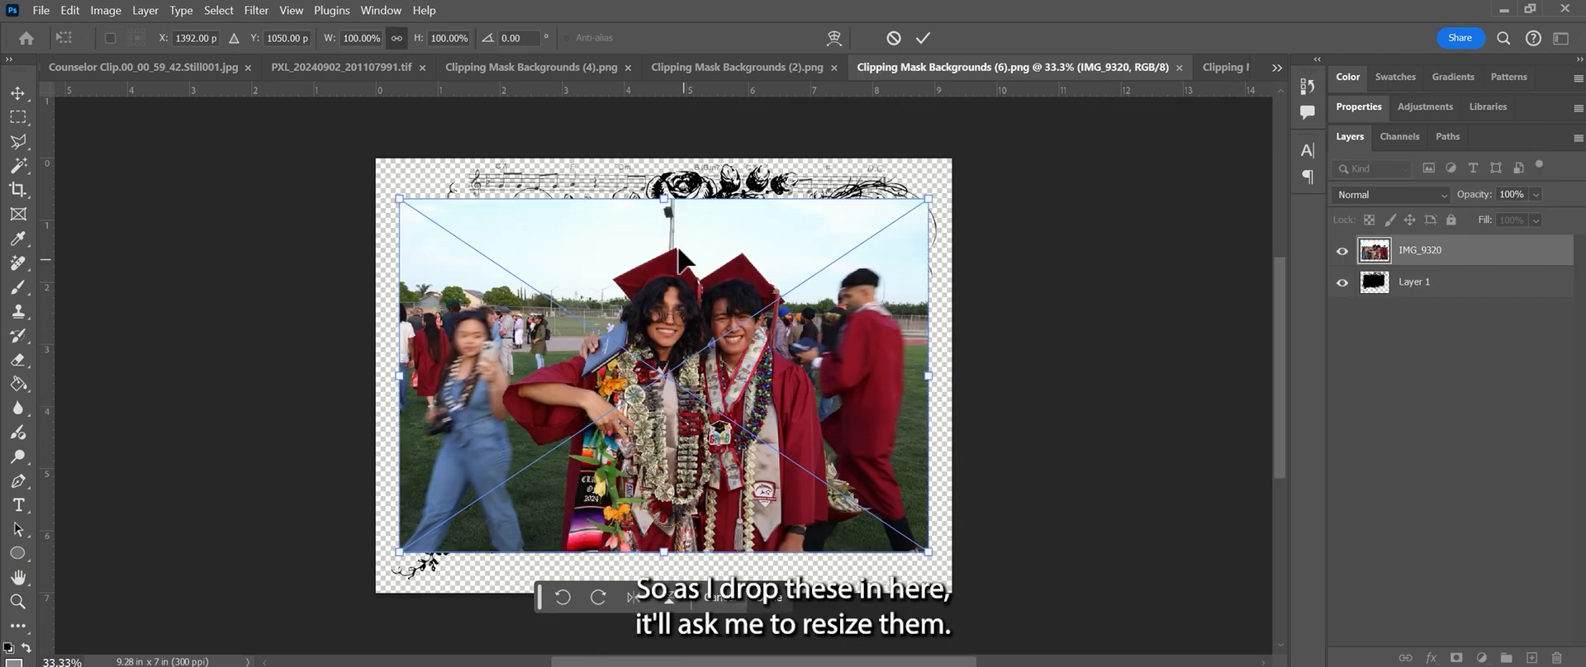
# - Scale the placed IMG_9320 photo to about 44% and position it near the centre of the black shape
pyautogui.moveTo(665, 201); pyautogui.dragTo(646, 372)
pyautogui.moveTo(716, 435); pyautogui.dragTo(703, 330)
pyautogui.moveTo(652, 263); pyautogui.dragTo(651, 292)
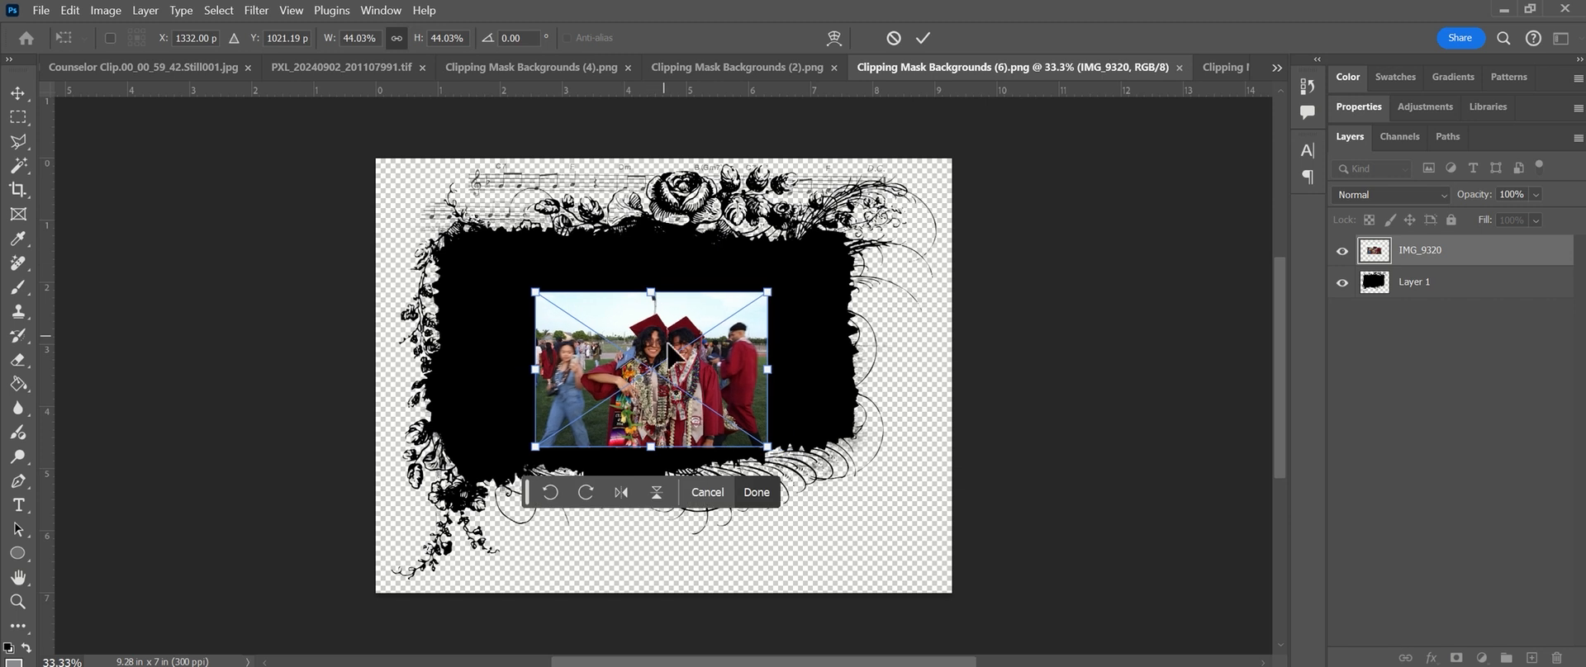
pyautogui.moveTo(668, 344); pyautogui.dragTo(666, 325)
pyautogui.press('Return')
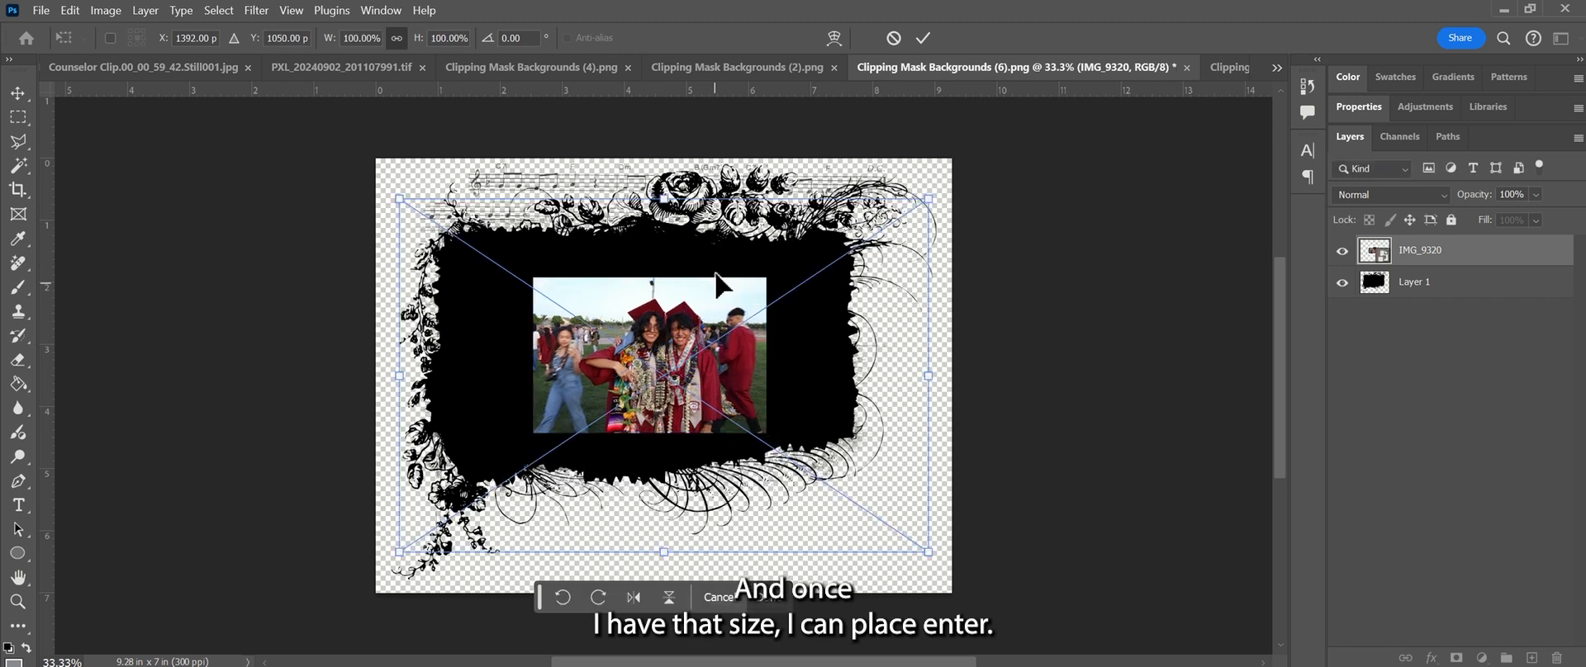
# - Shrink the 2-IMG_9945 photo and place it over the upper-left corner of the black shape
pyautogui.moveTo(675, 200); pyautogui.dragTo(694, 416)
pyautogui.moveTo(695, 475); pyautogui.dragTo(574, 291)
pyautogui.moveTo(556, 235); pyautogui.dragTo(551, 281)
pyautogui.moveTo(554, 327); pyautogui.dragTo(529, 308)
pyautogui.moveTo(525, 230); pyautogui.dragTo(499, 256)
pyautogui.press('Return')
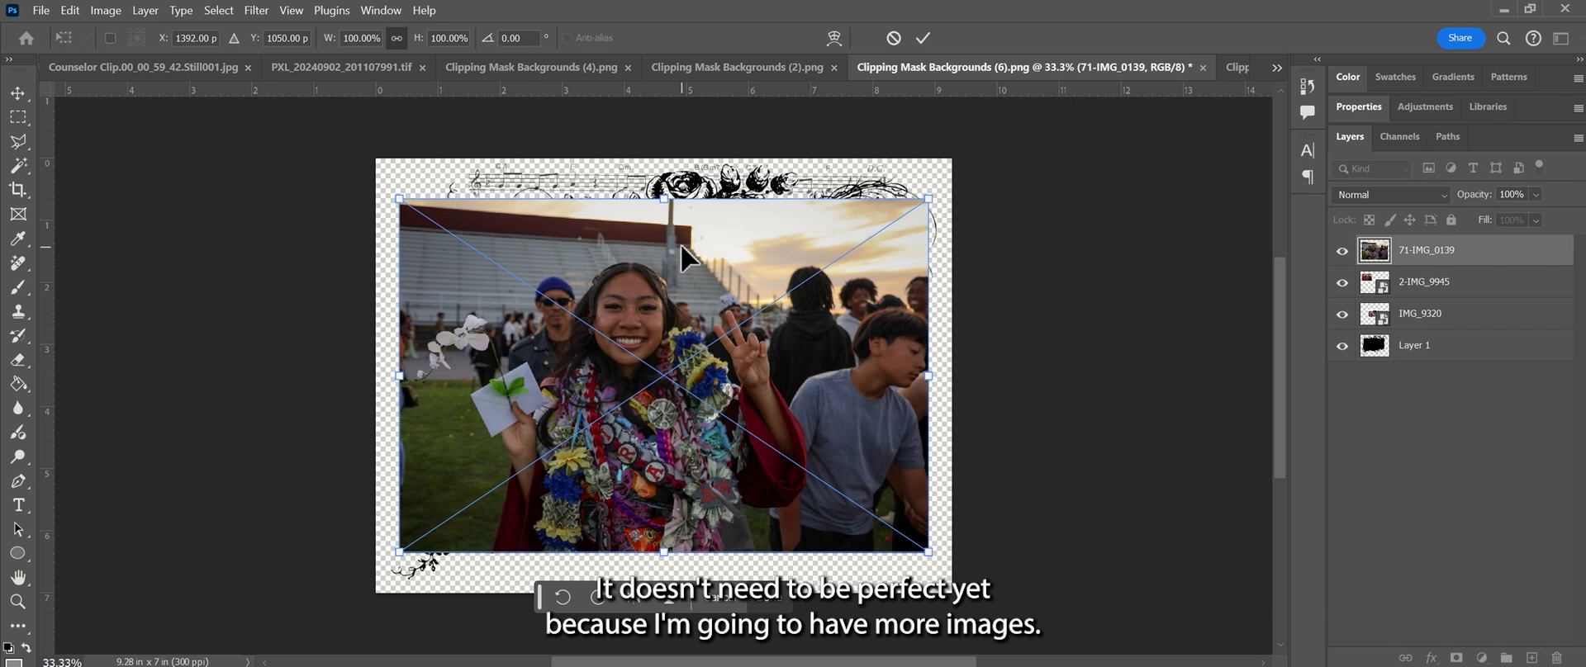
# - Place 71-IMG_0139 at about 34% over the black shape's lower-right corner and shrink the next placed photo
pyautogui.moveTo(665, 208); pyautogui.dragTo(665, 432)
pyautogui.moveTo(668, 513); pyautogui.dragTo(800, 466)
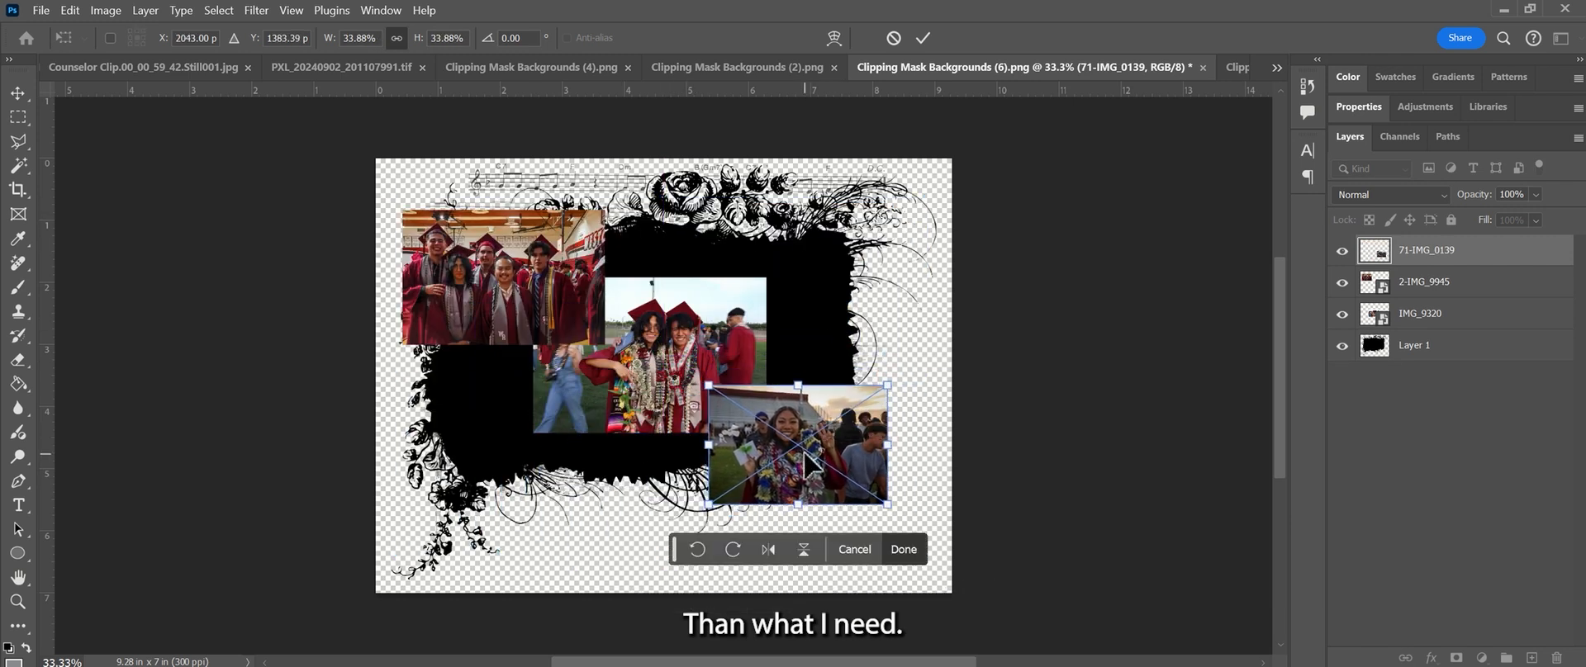
pyautogui.press('Return')
pyautogui.moveTo(661, 200); pyautogui.dragTo(661, 375)
pyautogui.moveTo(686, 12)
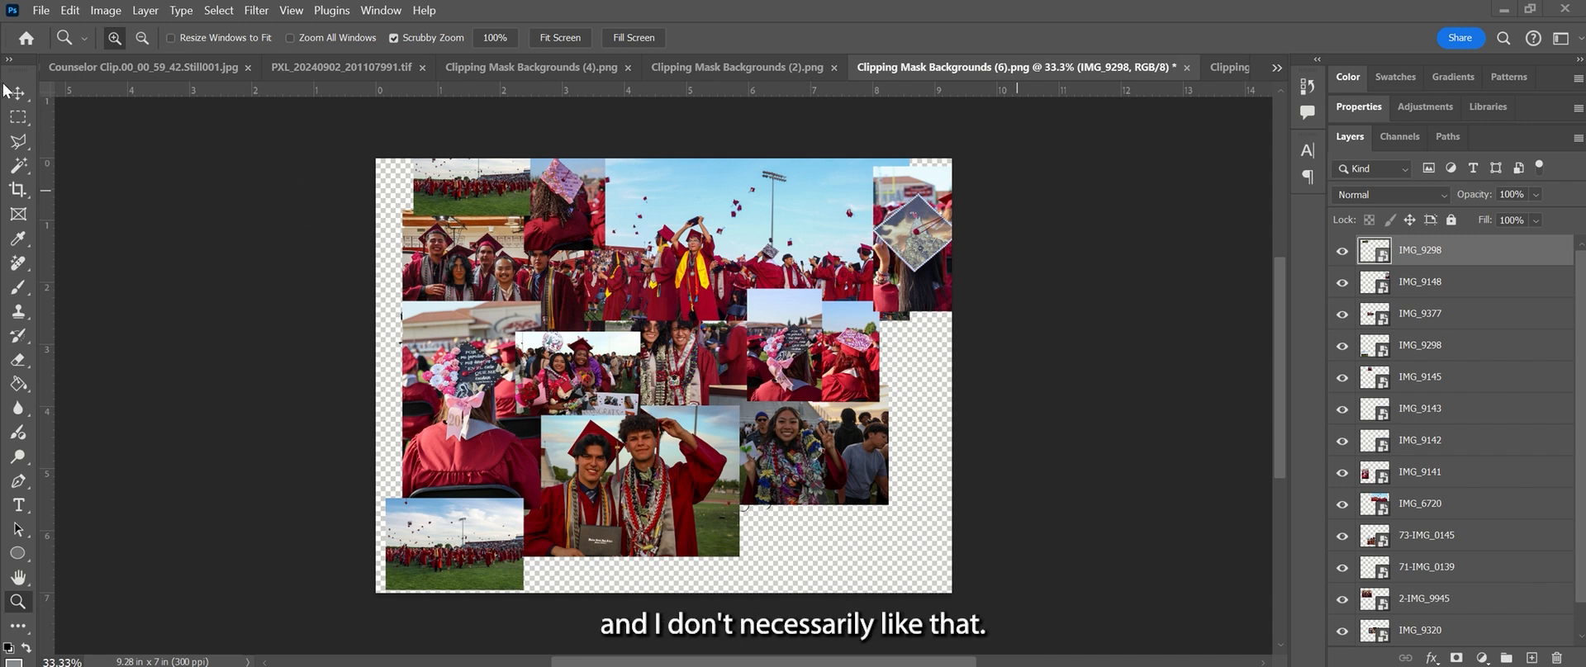
# - Add a layer mask to the topmost IMG_9298 layer
pyautogui.click(19, 95)
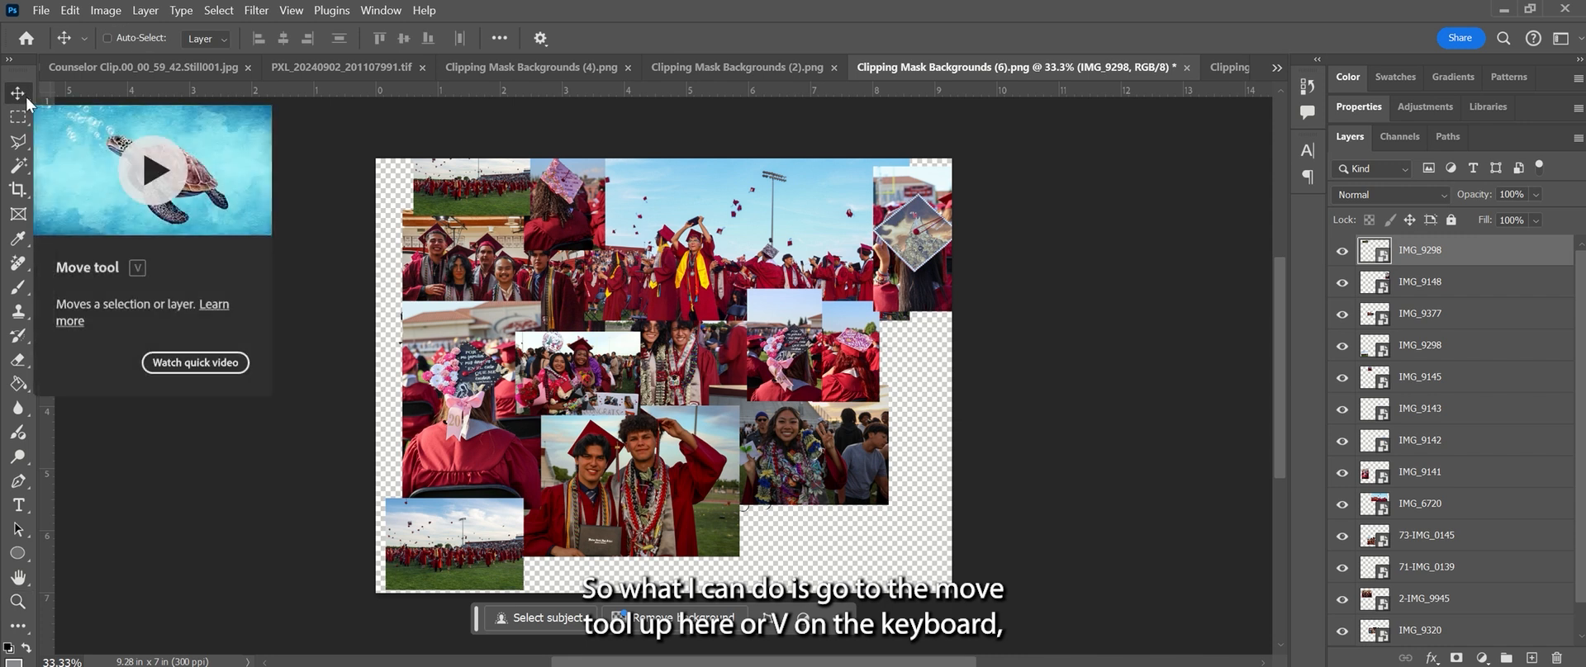
pyautogui.click(1454, 504)
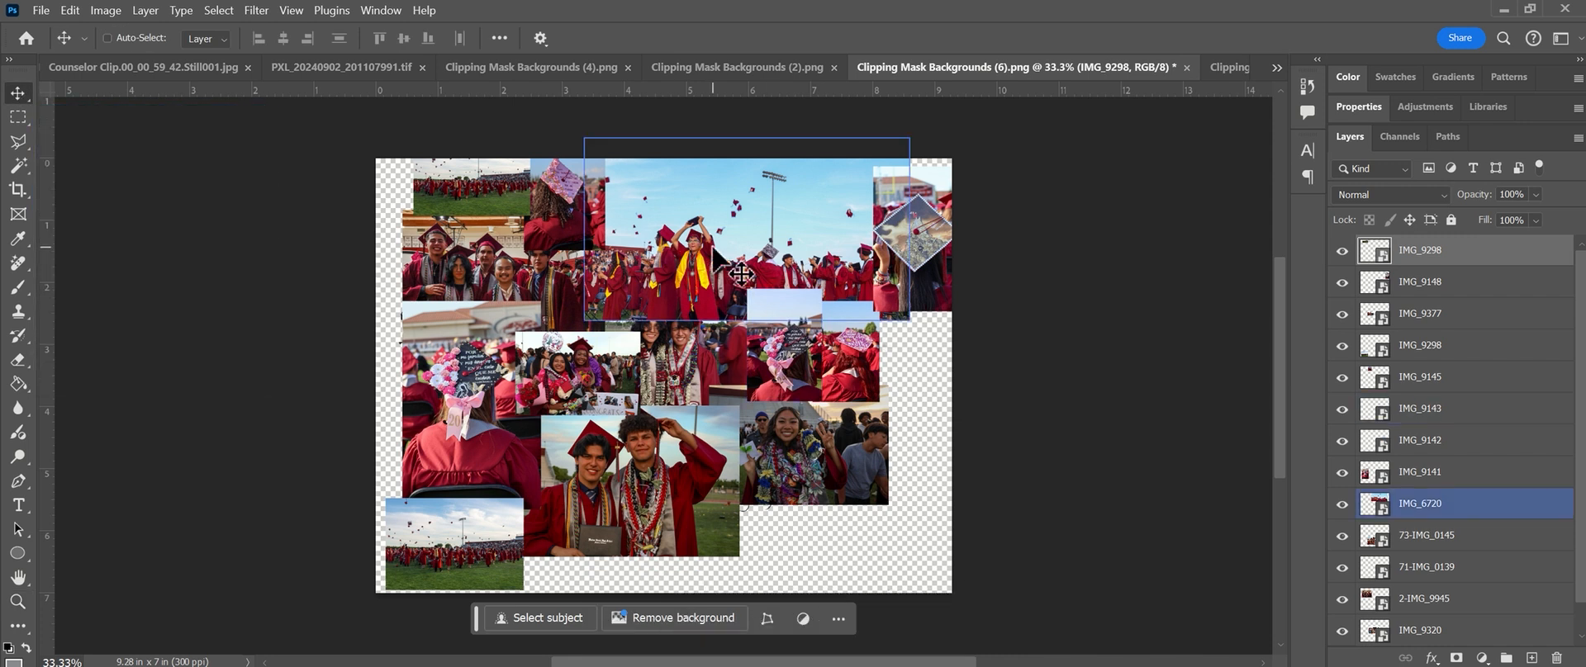
pyautogui.click(1471, 536)
pyautogui.click(1484, 570)
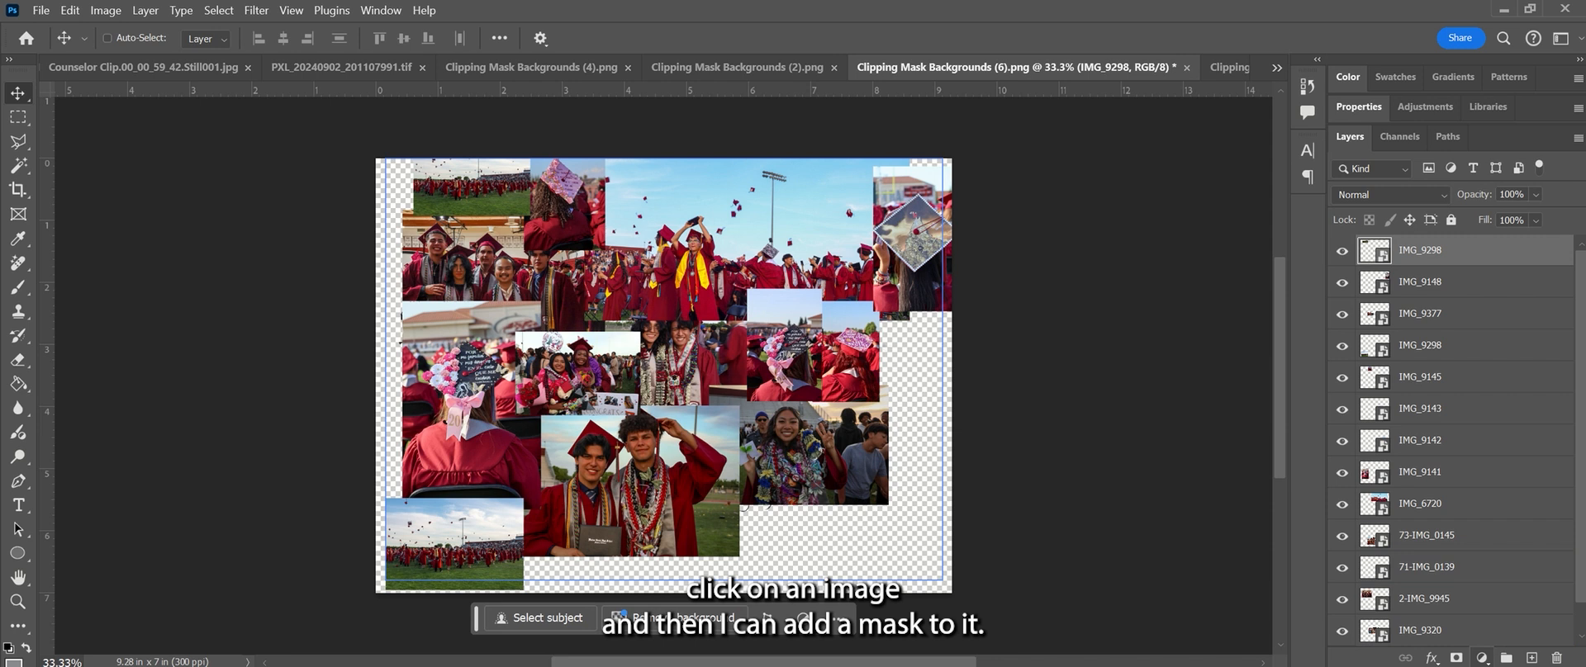
pyautogui.click(1456, 658)
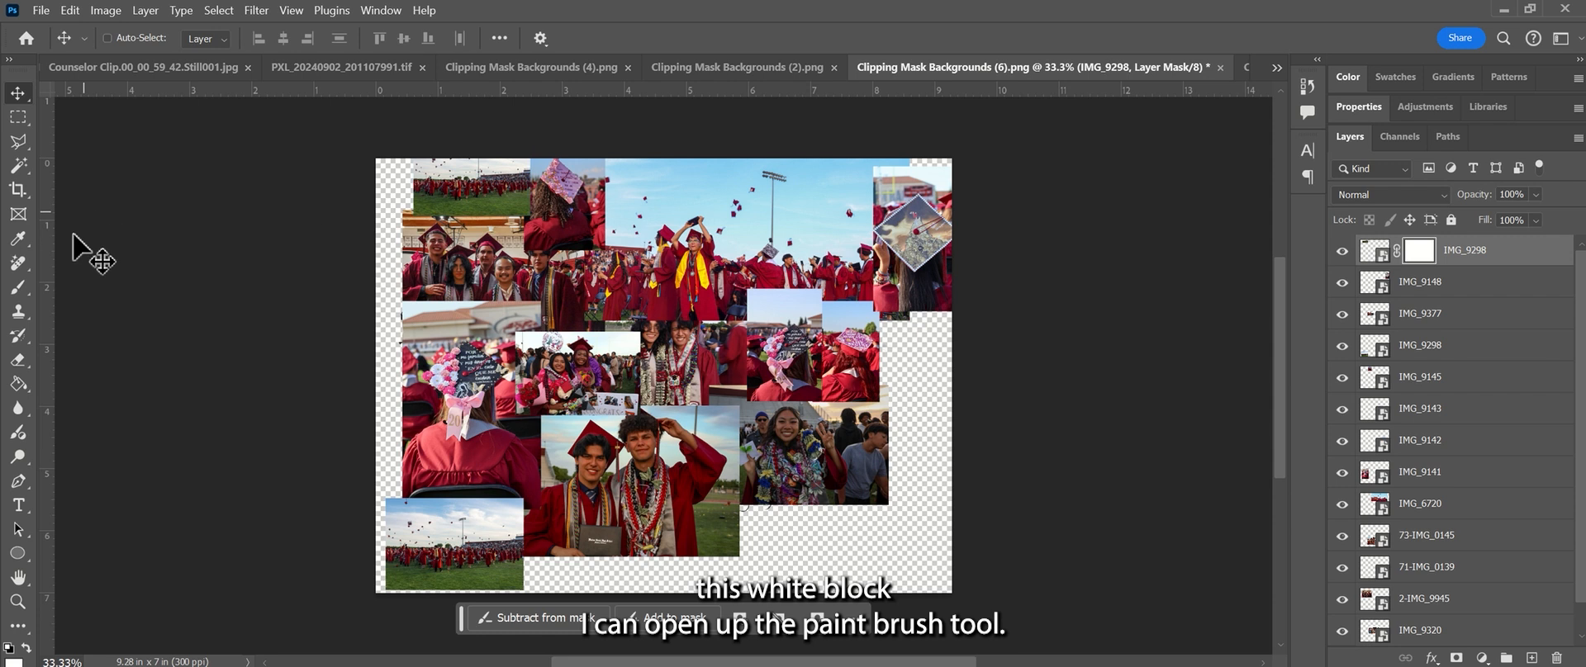
# - Set up the Brush tool as a soft 300 px brush with 0% hardness and black as the foreground colour
pyautogui.click(24, 285)
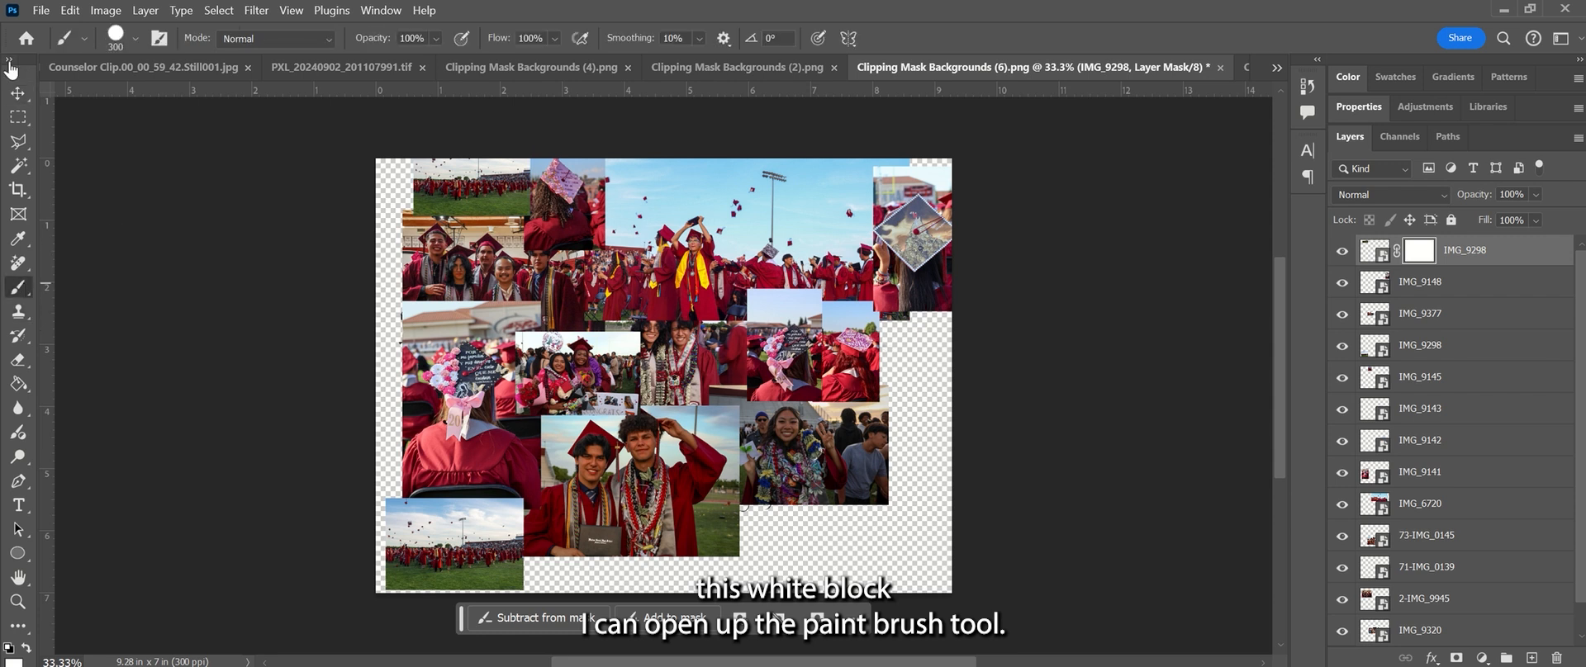
pyautogui.click(9, 61)
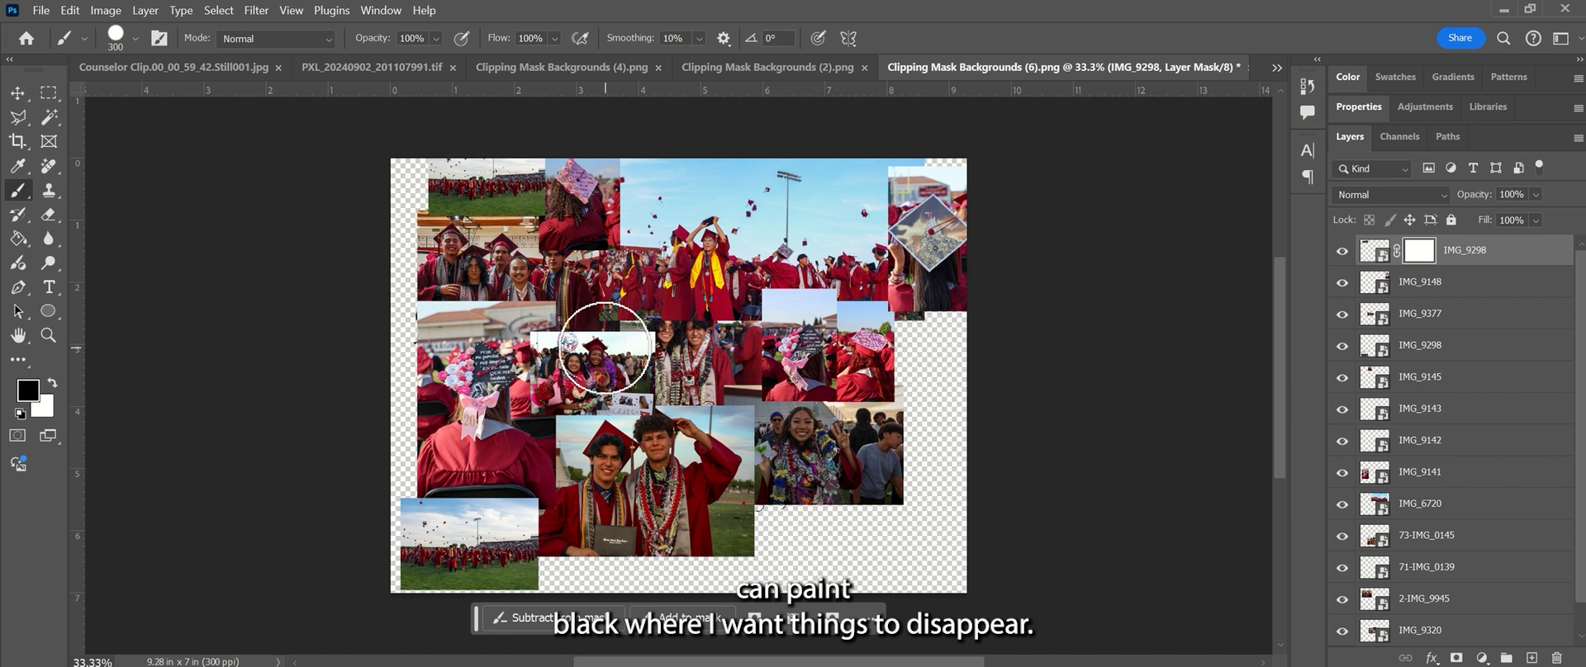
pyautogui.click(127, 36)
pyautogui.click(156, 146)
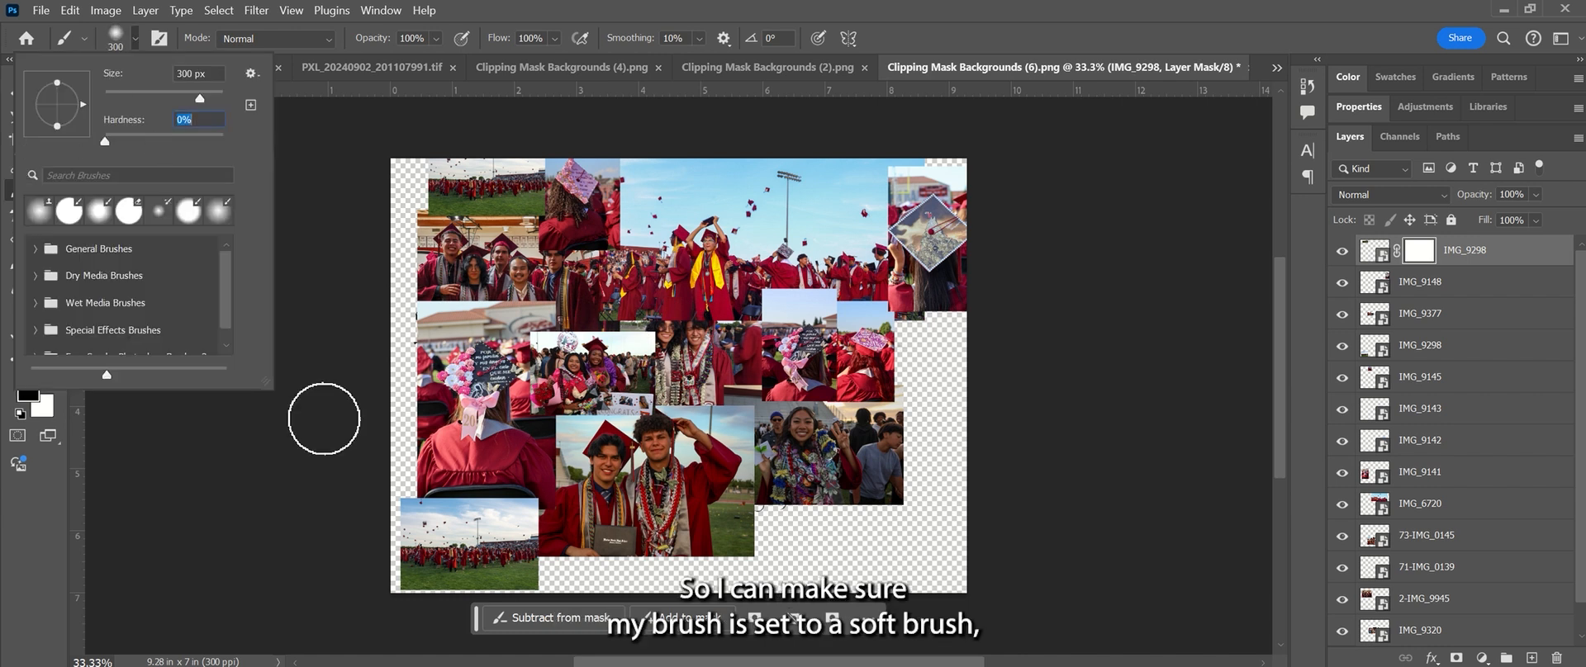
pyautogui.click(293, 321)
# - Try painting black on the topmost IMG_9298 layer's mask over the two graduates in the middle of the collage
pyautogui.moveTo(655, 343)
pyautogui.mouseDown()
pyautogui.moveTo(768, 320)
pyautogui.moveTo(622, 312)
pyautogui.moveTo(685, 312)
pyautogui.mouseUp()
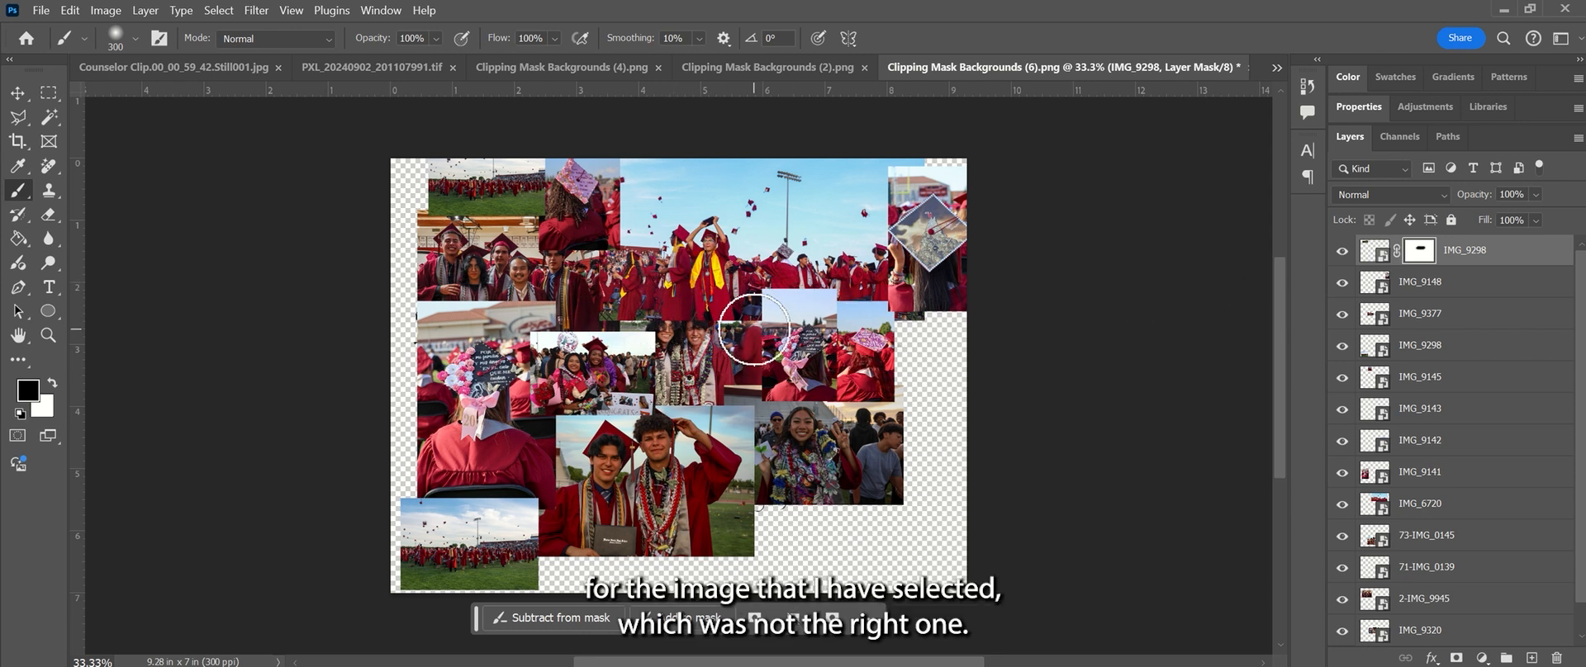
pyautogui.press('v')
pyautogui.keyDown('ctrl'); pyautogui.click(692, 240); pyautogui.keyUp('ctrl')
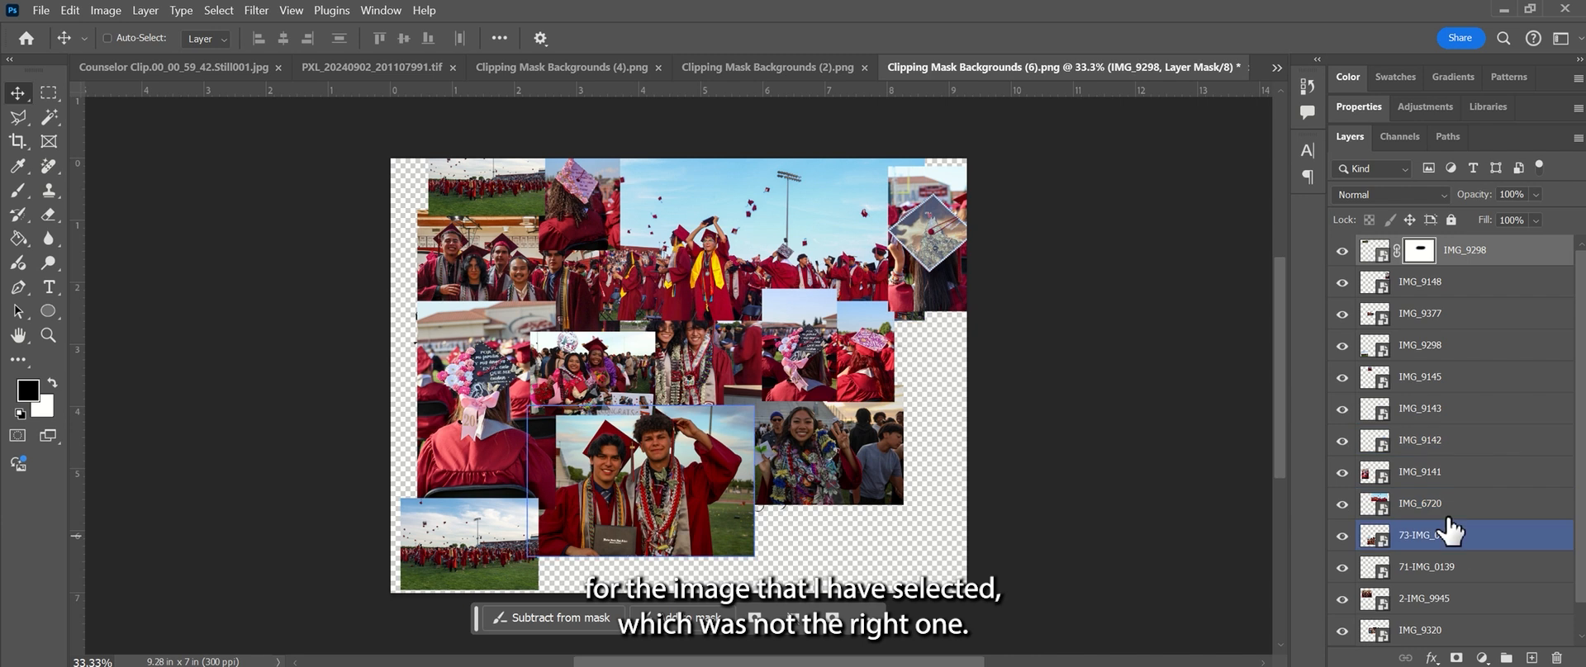
pyautogui.click(1441, 313)
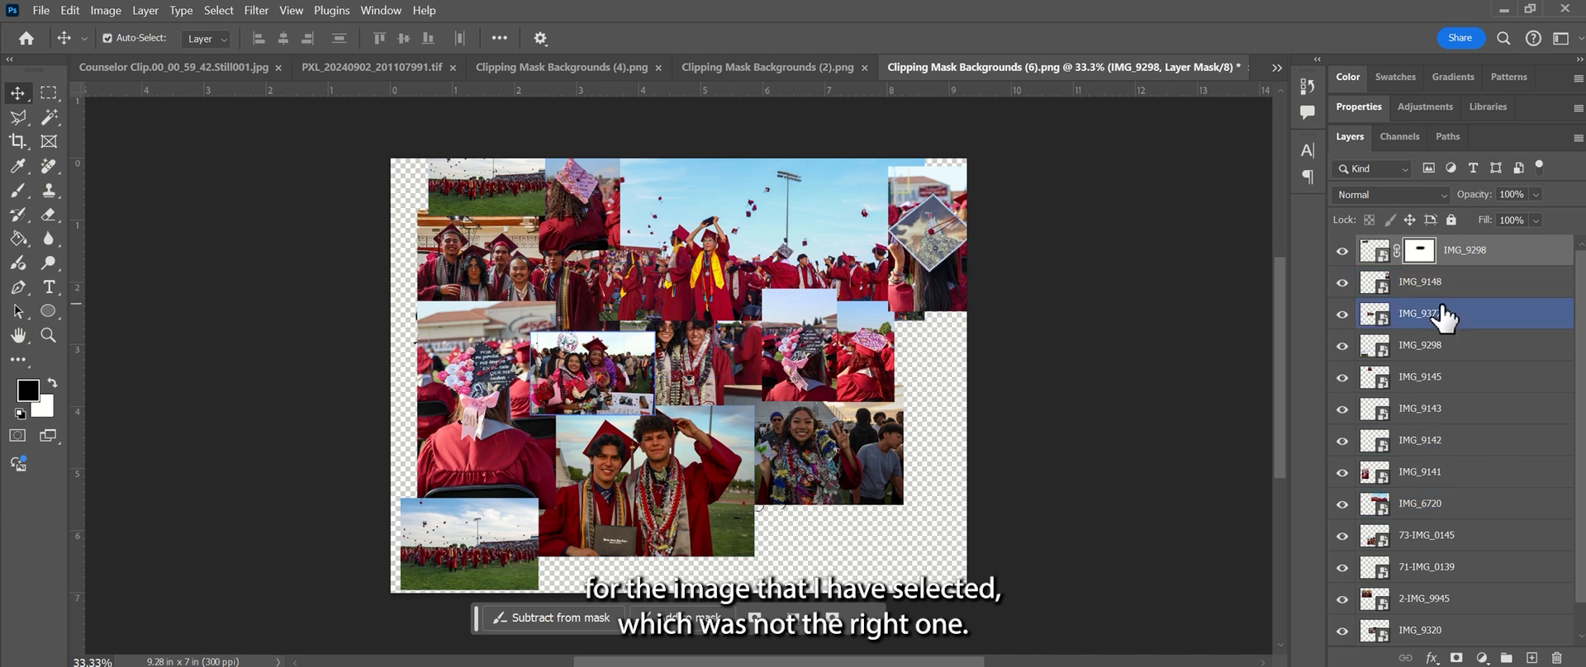
# - Add a layer mask to IMG_6720 and brush black along its lower edge to reveal the heads of the graduates below
pyautogui.click(1404, 506)
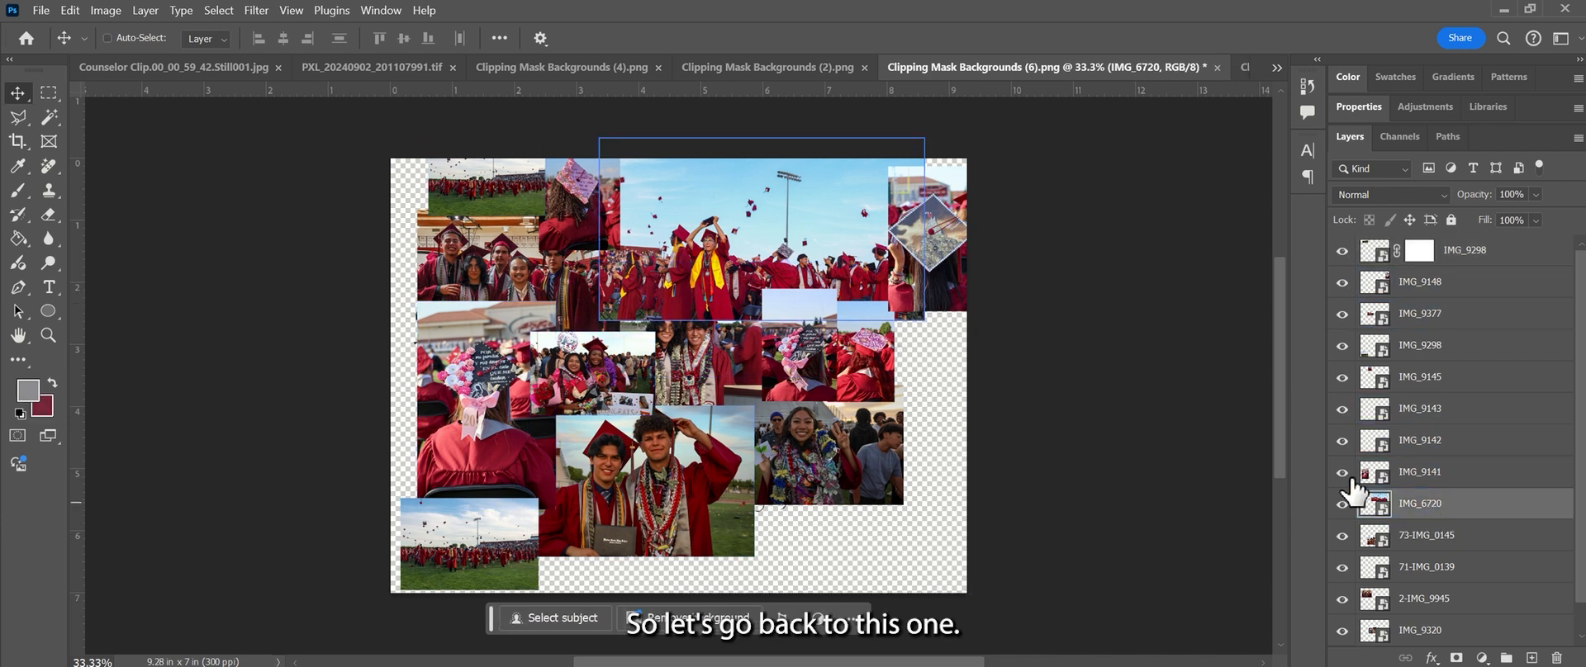
pyautogui.click(1456, 659)
pyautogui.press('d')
pyautogui.press('b')
pyautogui.moveTo(566, 329)
pyautogui.mouseDown()
pyautogui.moveTo(630, 319)
pyautogui.moveTo(786, 340)
pyautogui.moveTo(594, 338)
pyautogui.mouseUp()
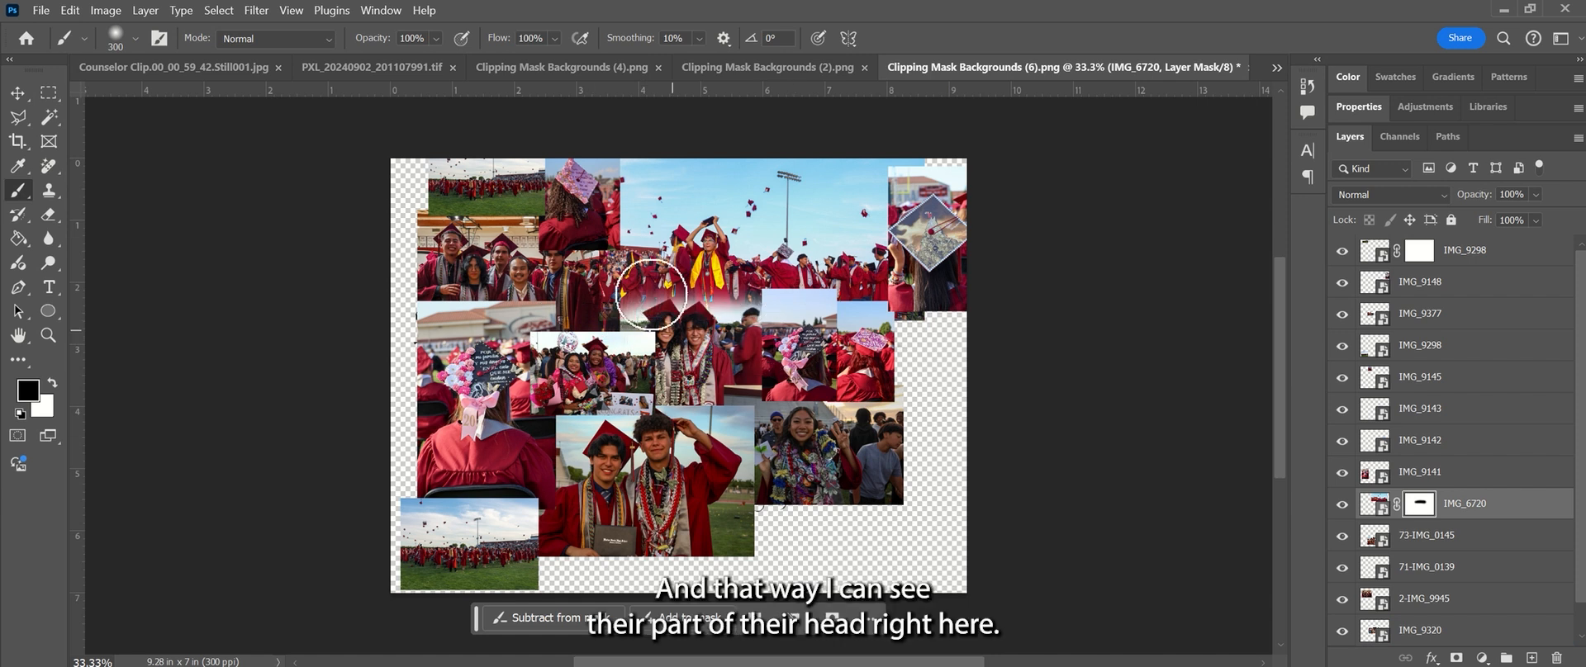
pyautogui.moveTo(651, 294); pyautogui.dragTo(684, 302)
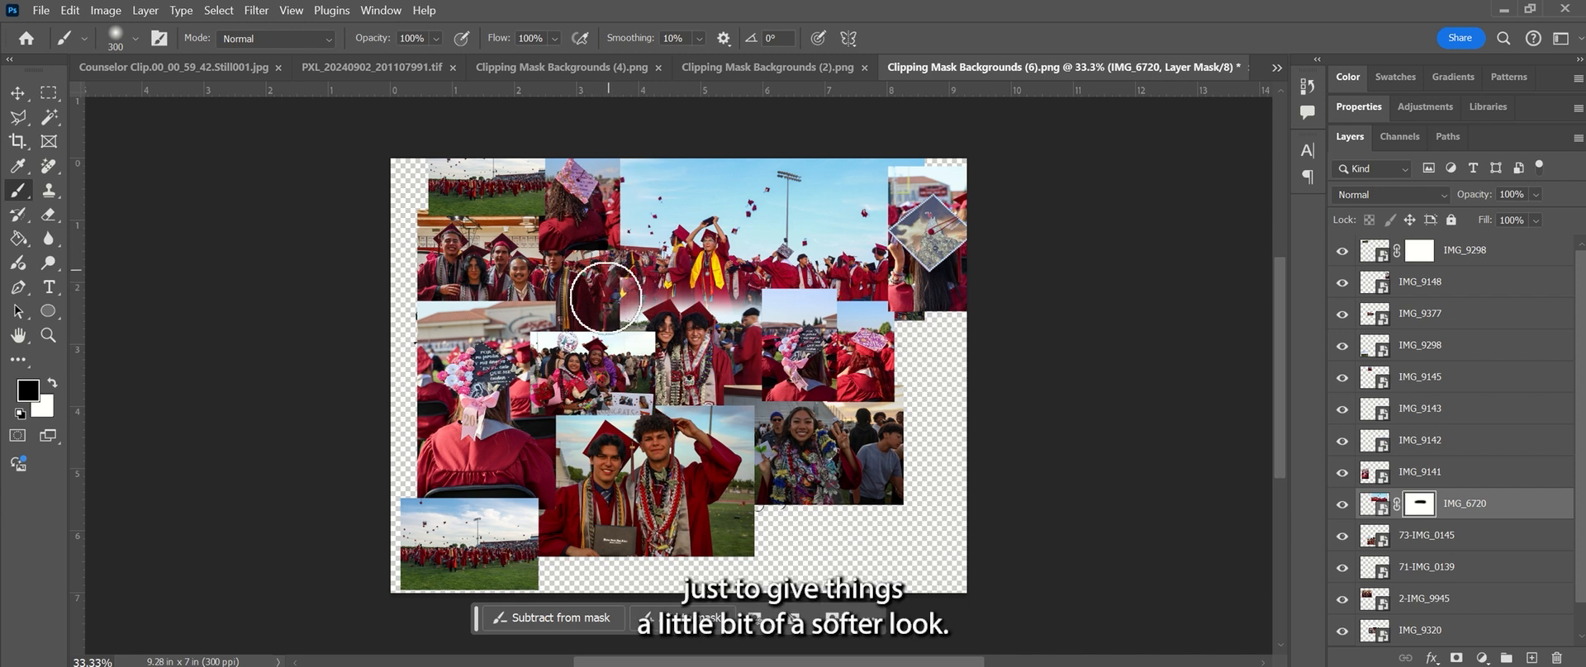
pyautogui.moveTo(606, 298); pyautogui.dragTo(606, 338)
pyautogui.hotkey('ctrl', 'z')
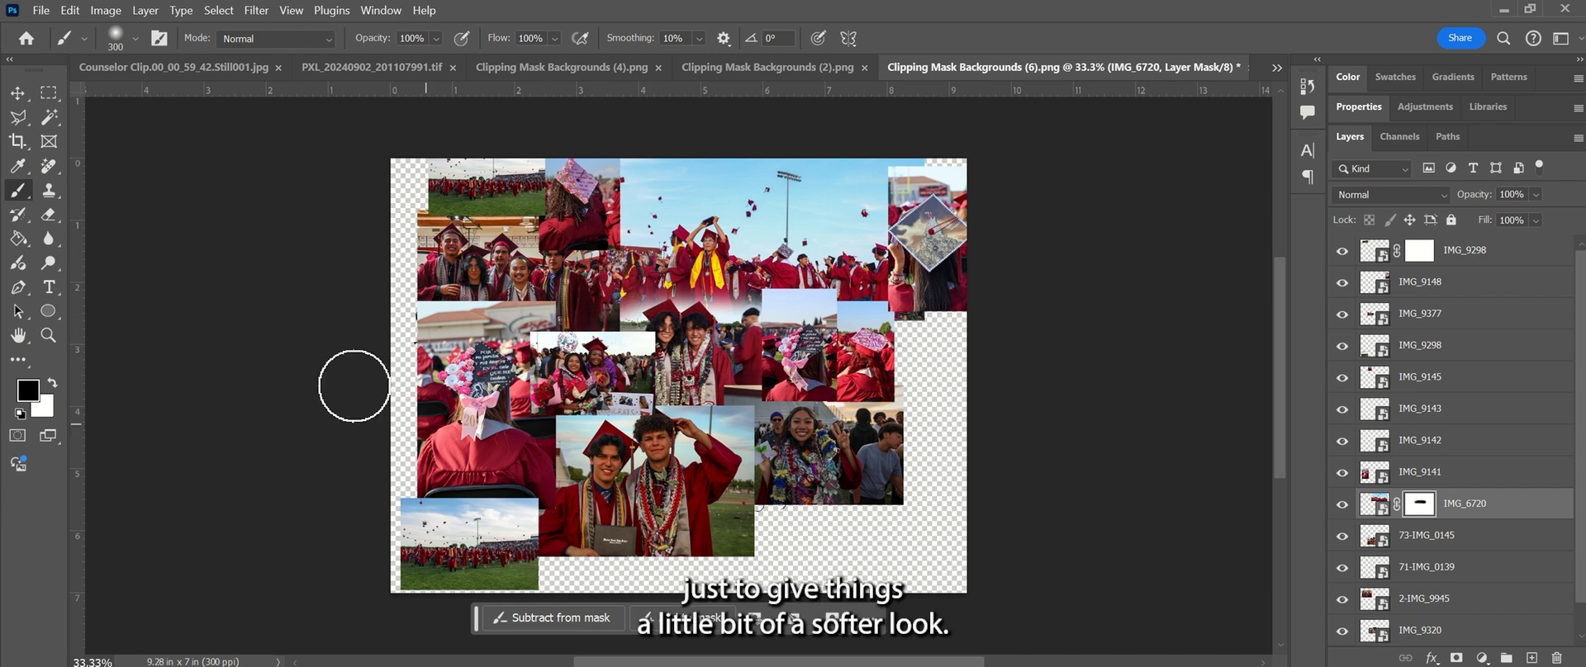
pyautogui.click(17, 93)
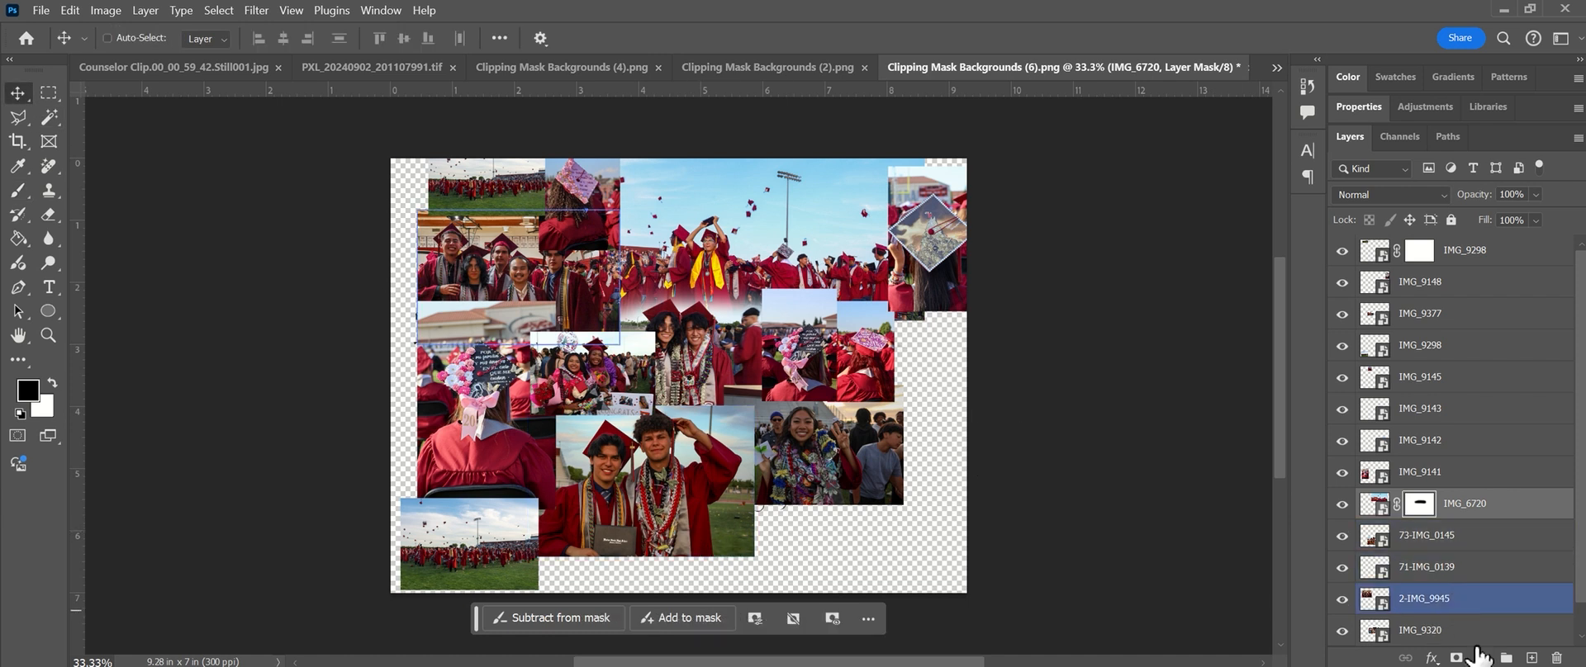
pyautogui.click(1427, 535)
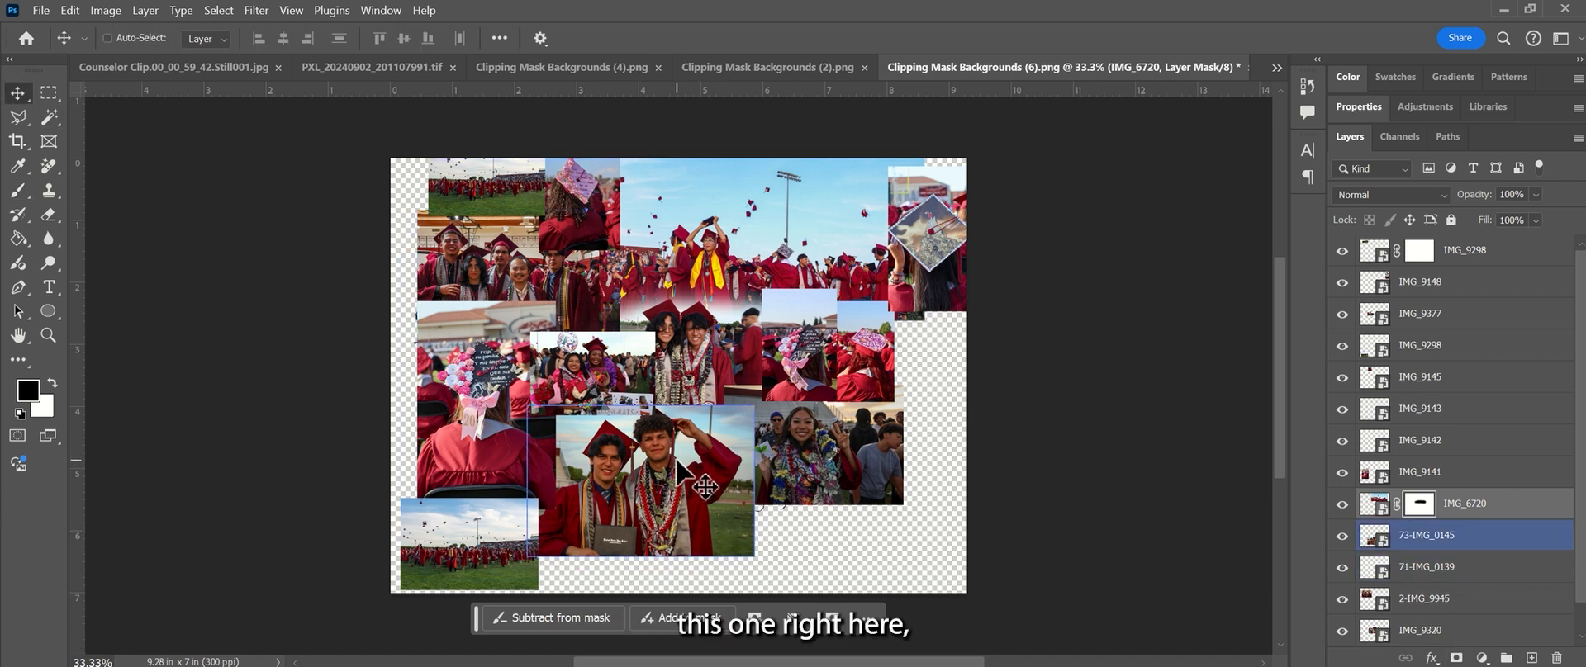
pyautogui.click(1456, 659)
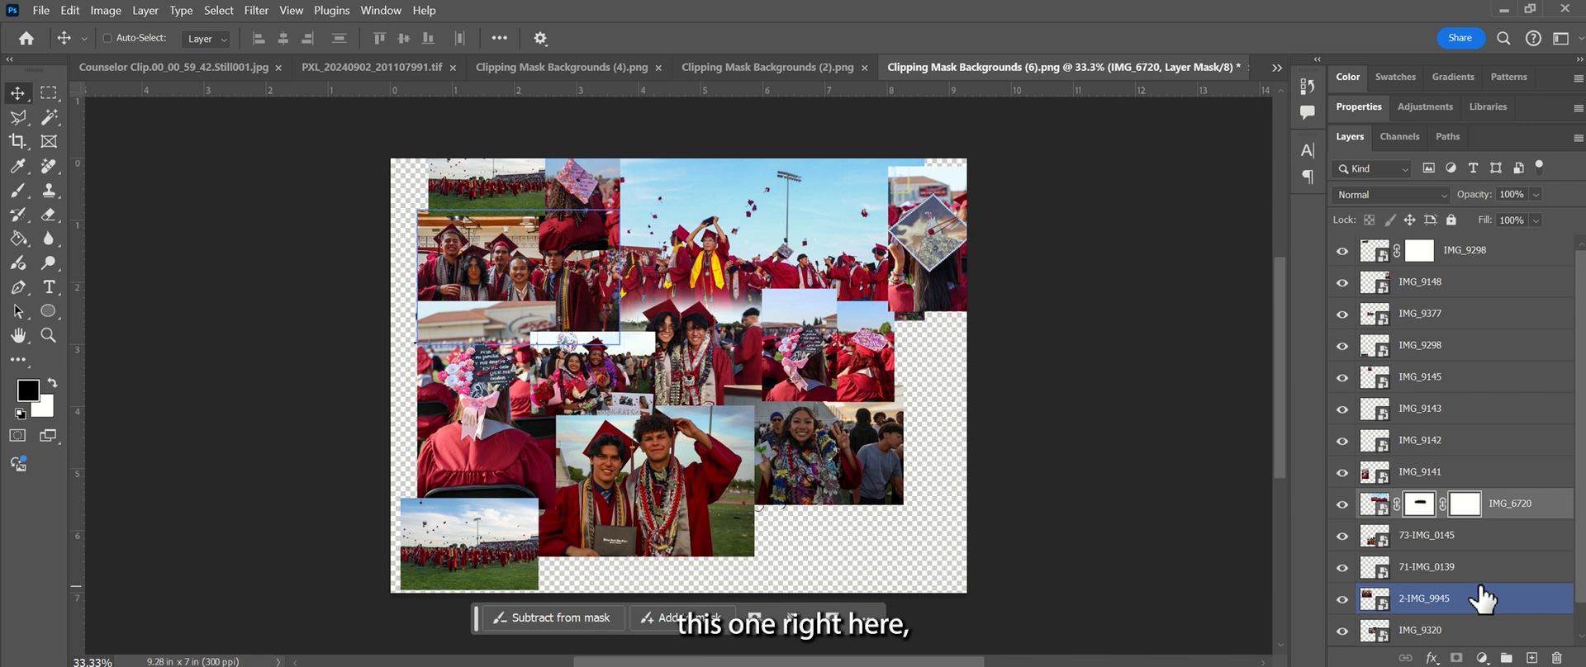
pyautogui.hotkey('ctrl', 'z')
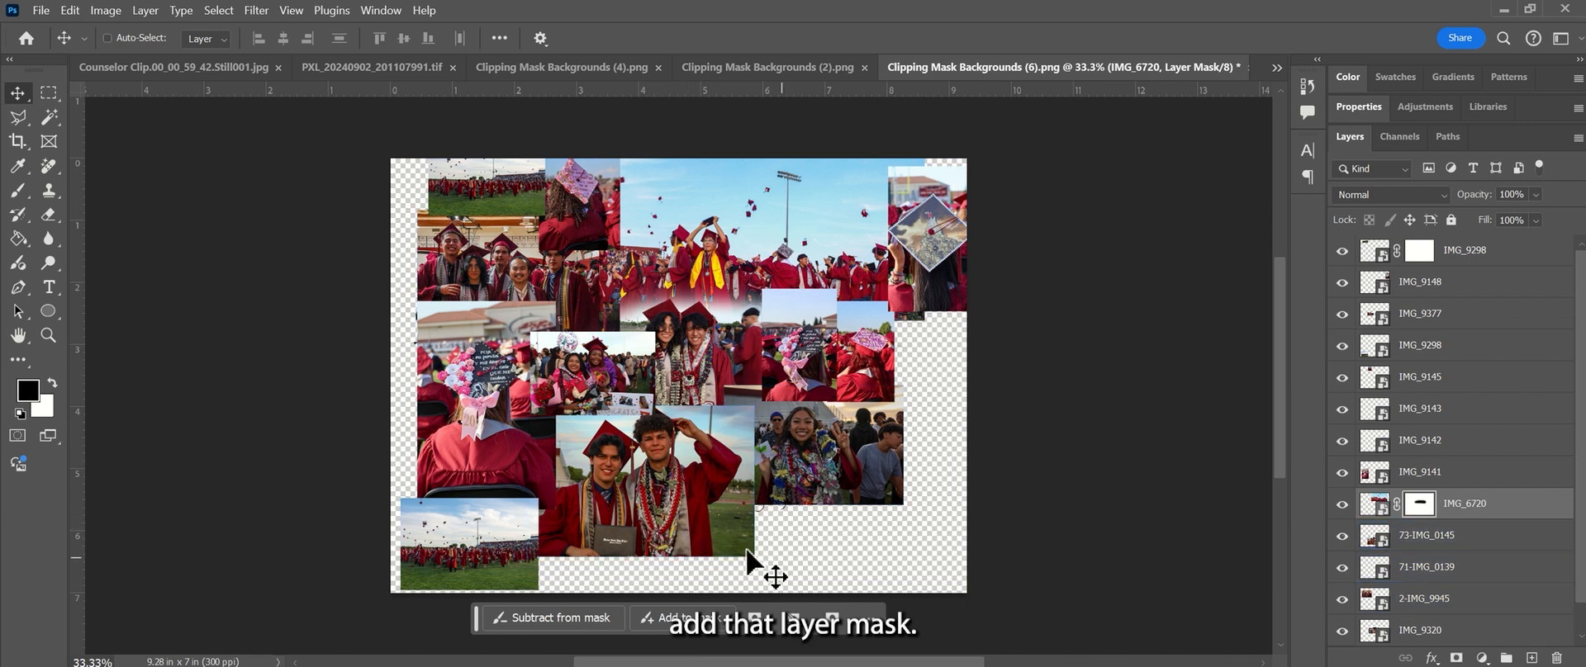
# - Add a layer mask to 73-IMG_0145 and brush black along its upper and right edges to fade it into neighbouring photos
pyautogui.click(1435, 538)
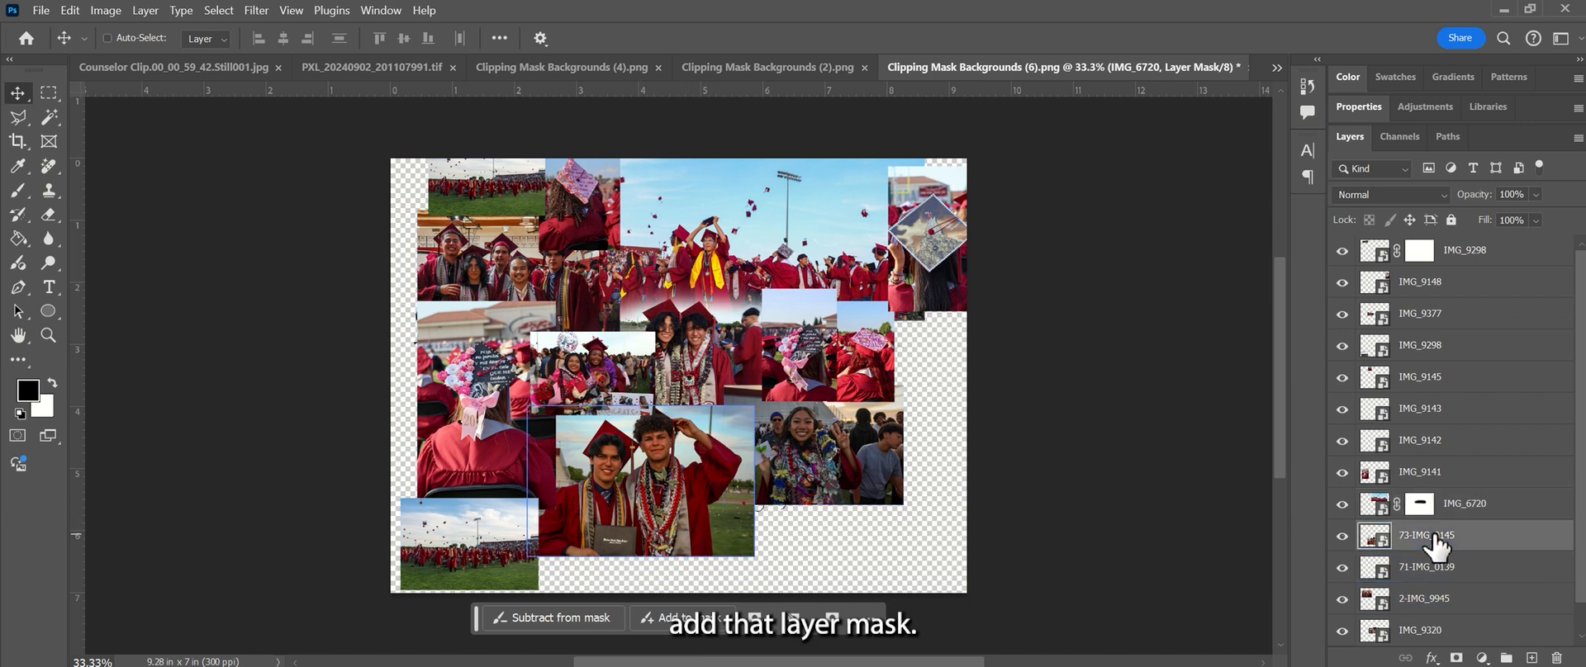
pyautogui.click(1456, 658)
pyautogui.press('b')
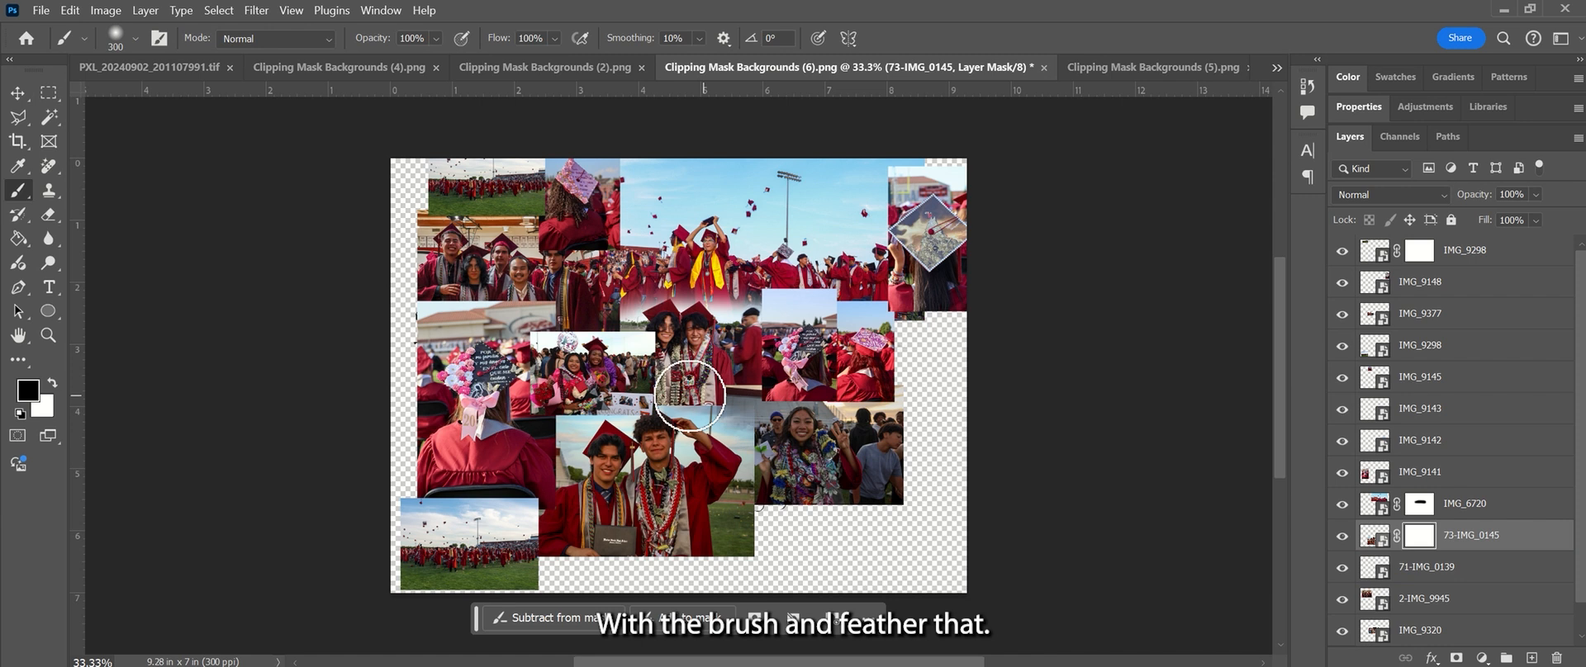
pyautogui.moveTo(690, 396)
pyautogui.mouseDown()
pyautogui.moveTo(536, 389)
pyautogui.moveTo(764, 458)
pyautogui.moveTo(810, 520)
pyautogui.moveTo(798, 527)
pyautogui.moveTo(801, 473)
pyautogui.moveTo(806, 516)
pyautogui.mouseUp()
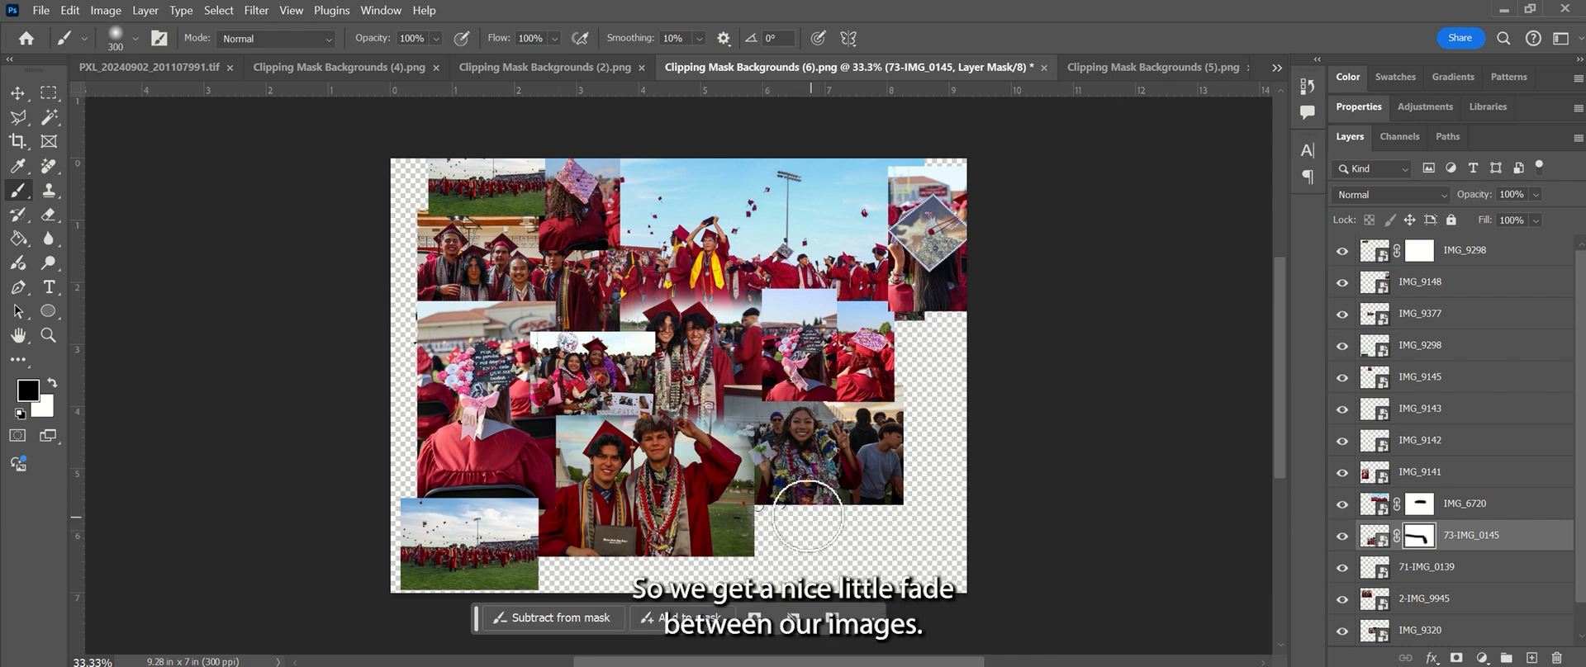
pyautogui.moveTo(555, 459); pyautogui.dragTo(538, 519)
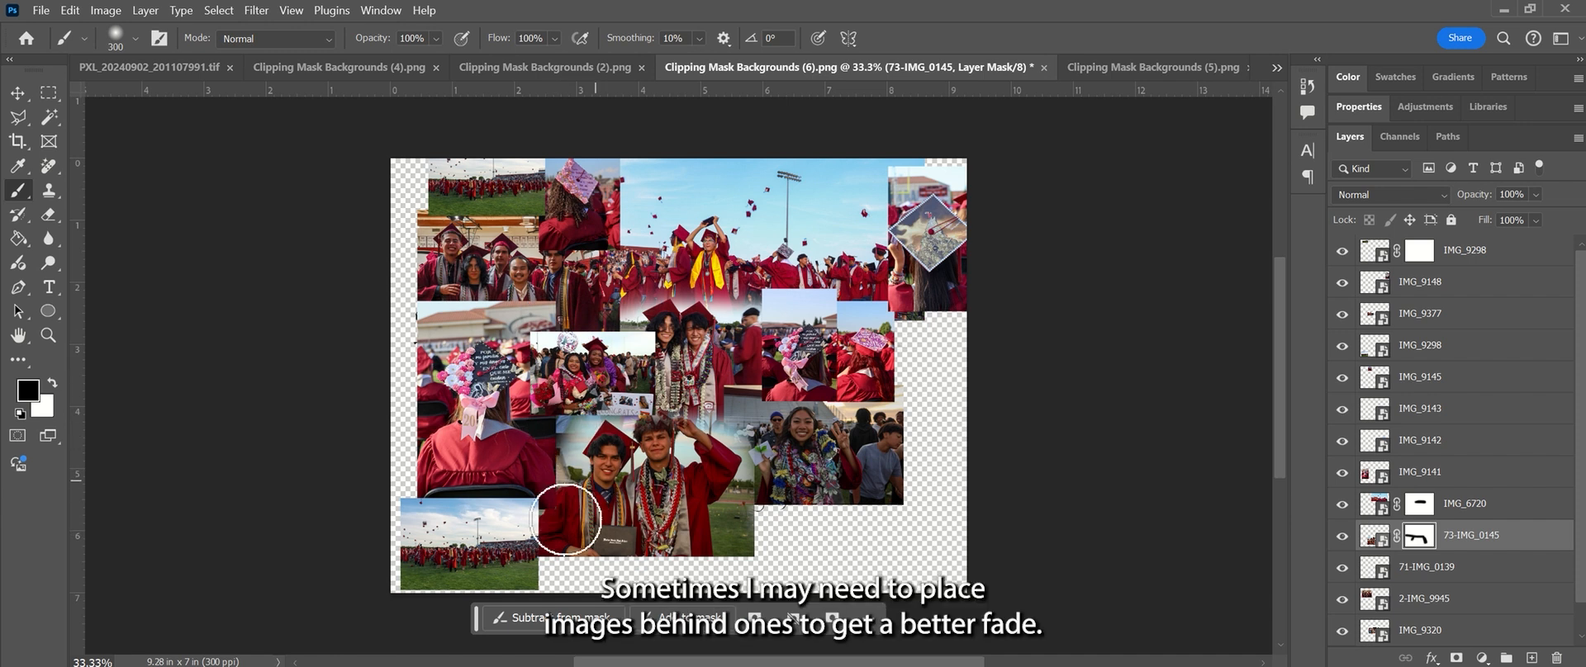
pyautogui.hotkey('ctrl', 'z')
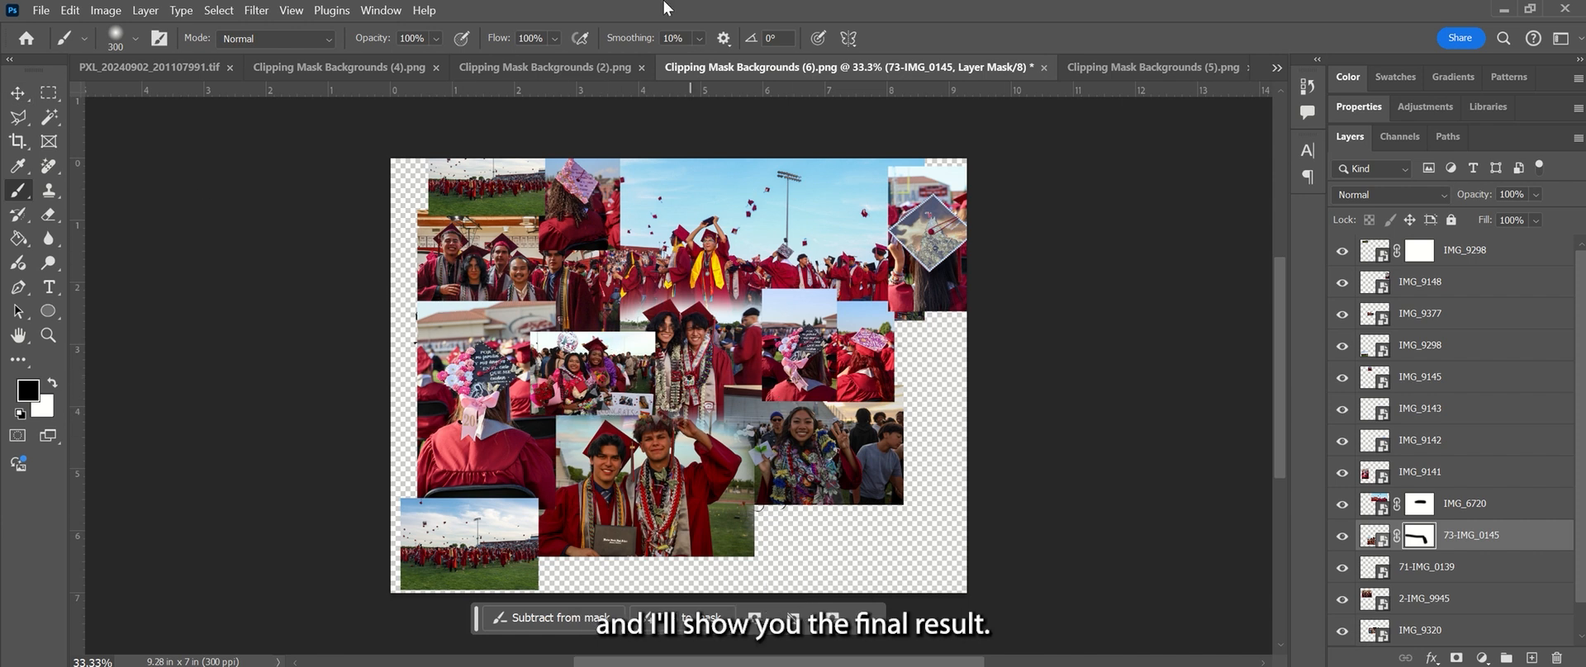
pyautogui.moveTo(672, 7)
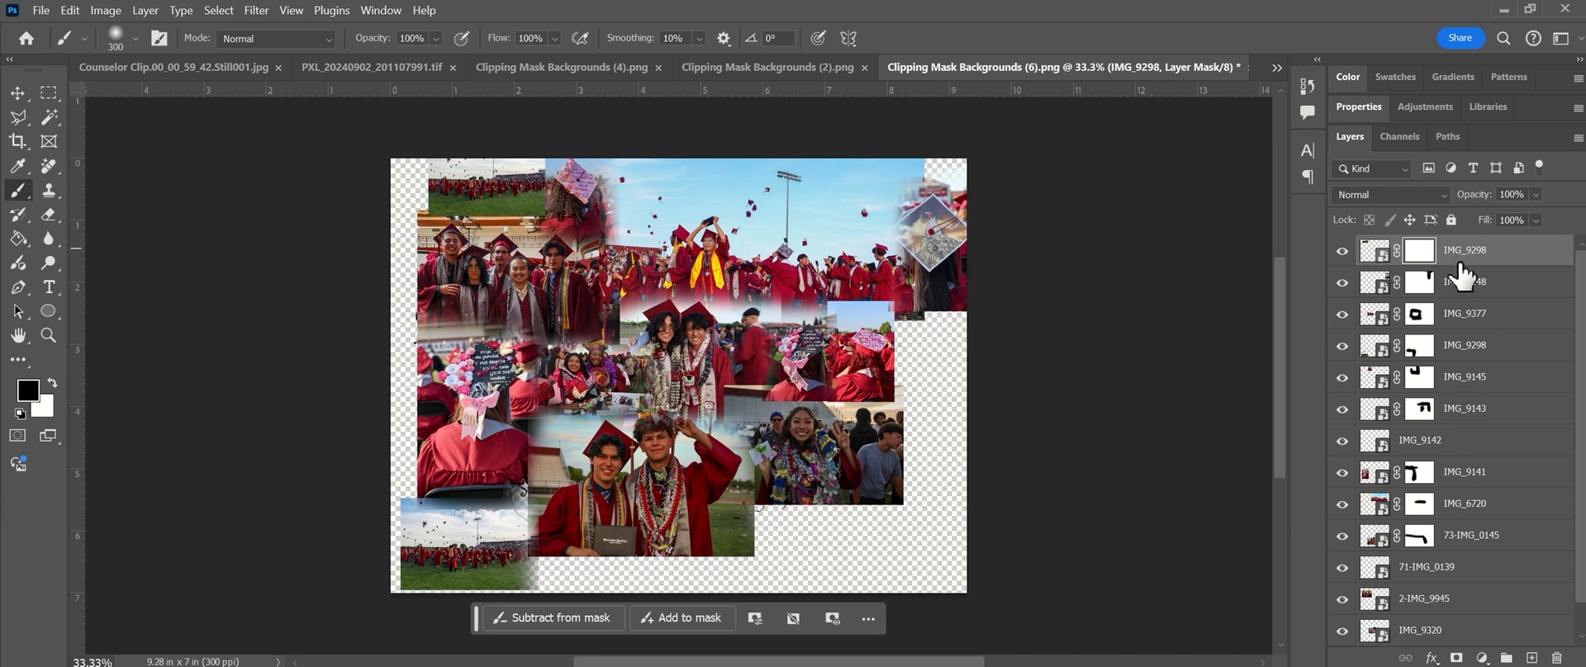
pyautogui.scroll(-1, 1444, 417)
pyautogui.scroll(1, 1442, 417)
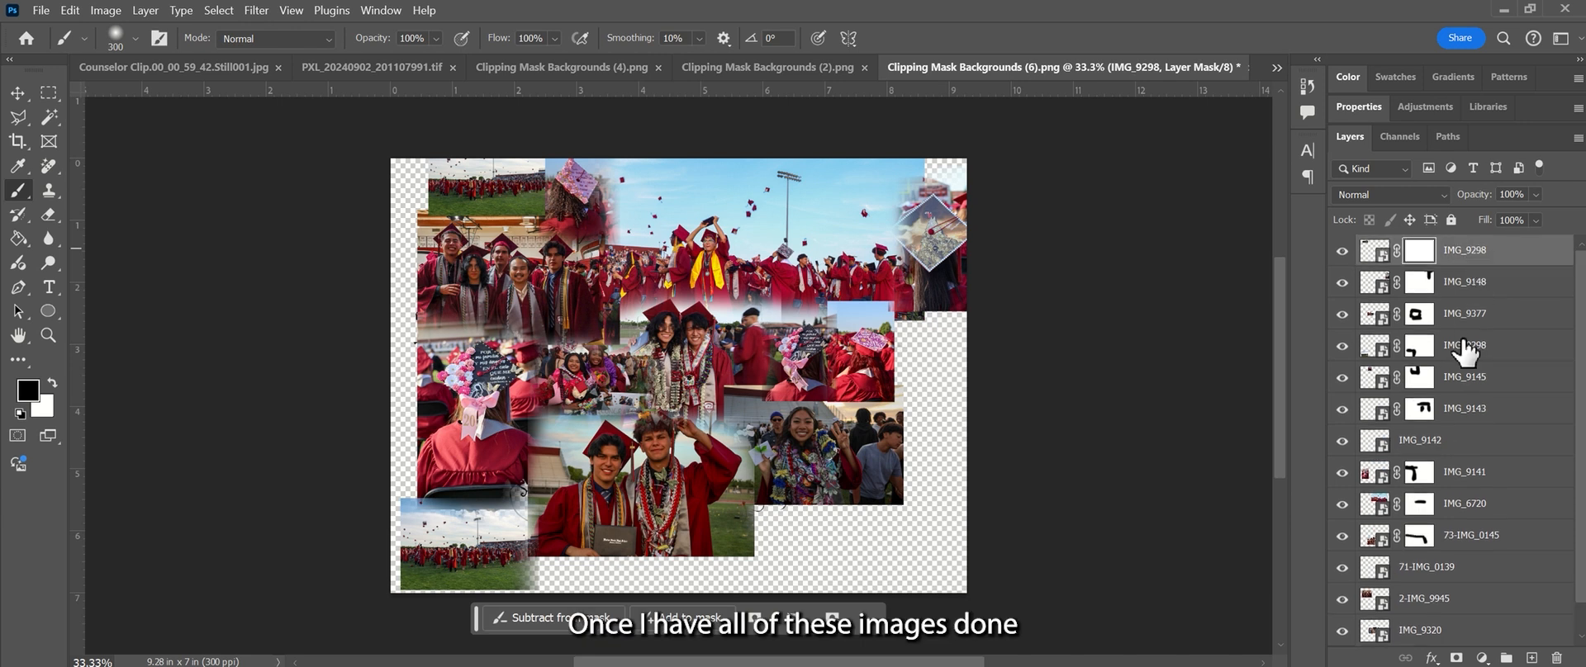
# - Clip all the photo layers, from the topmost IMG_9298 down to IMG_9320, to the black Layer 1 shape with a clipping mask
pyautogui.scroll(-1, 1466, 352)
pyautogui.scroll(1, 1477, 446)
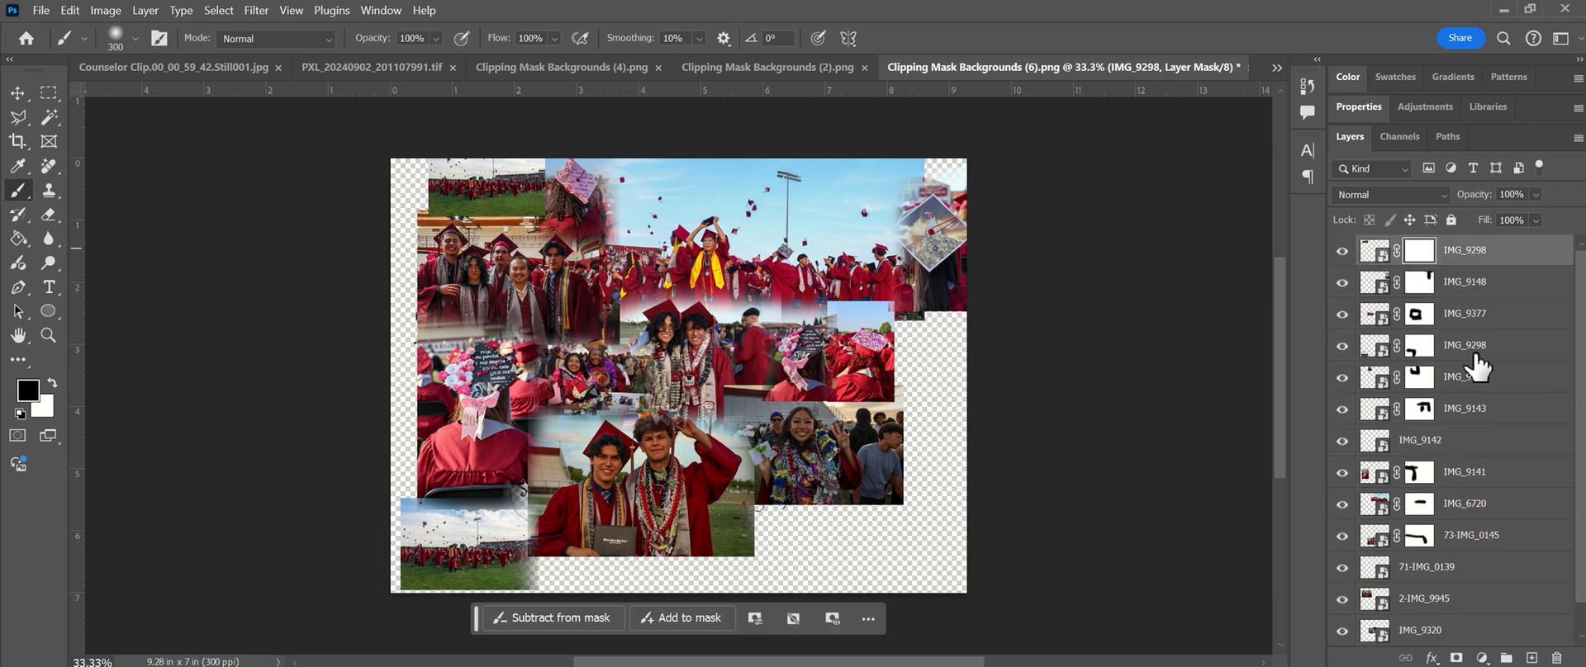
pyautogui.click(1485, 262)
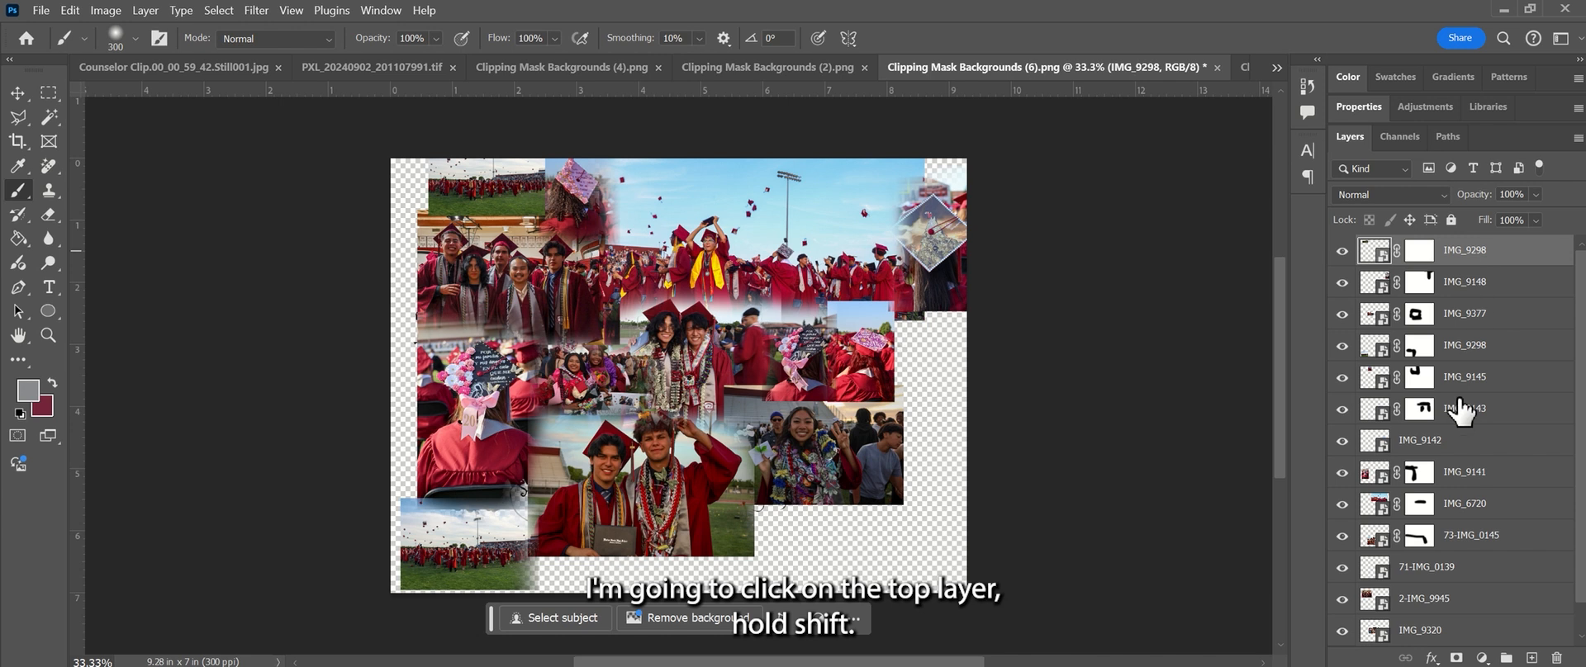
pyautogui.scroll(-1, 1461, 410)
pyautogui.keyDown('shift'); pyautogui.click(1429, 599); pyautogui.keyUp('shift')
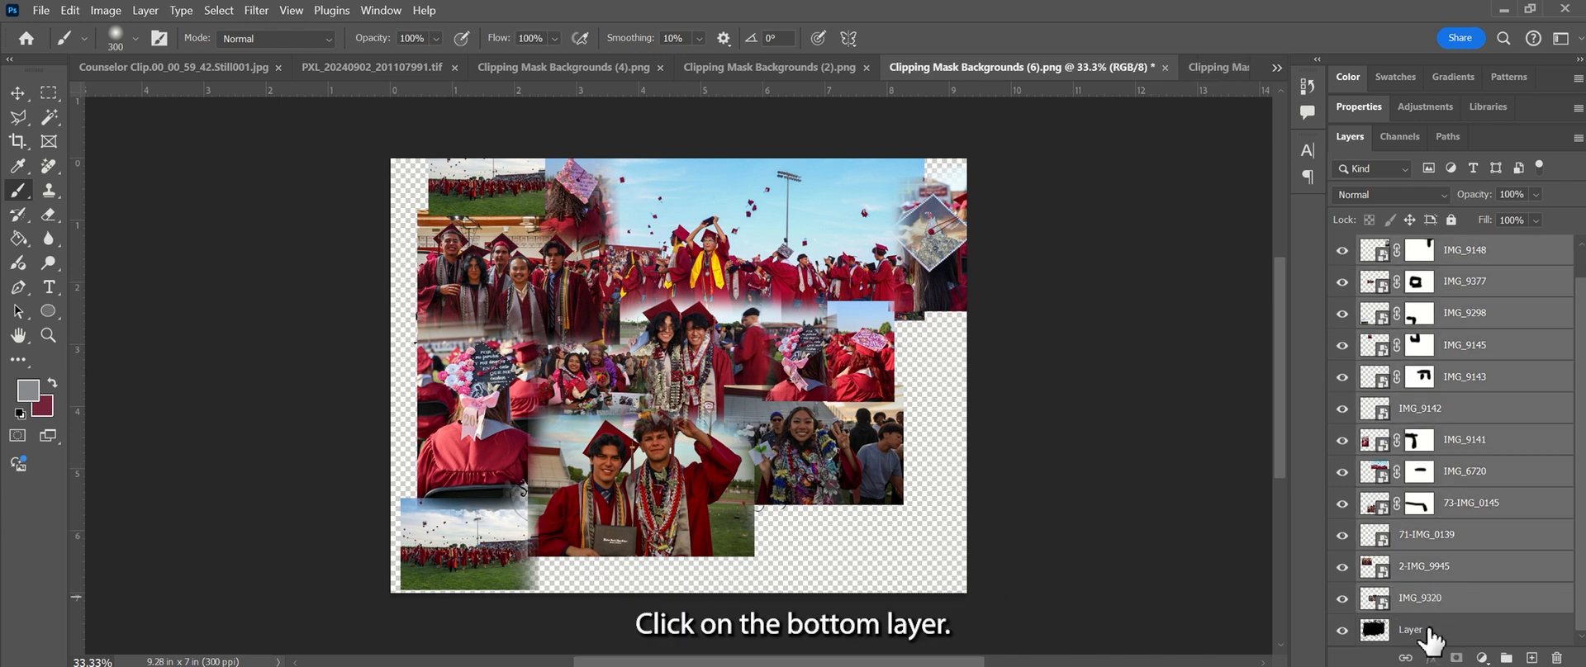
pyautogui.rightClick(1469, 410)
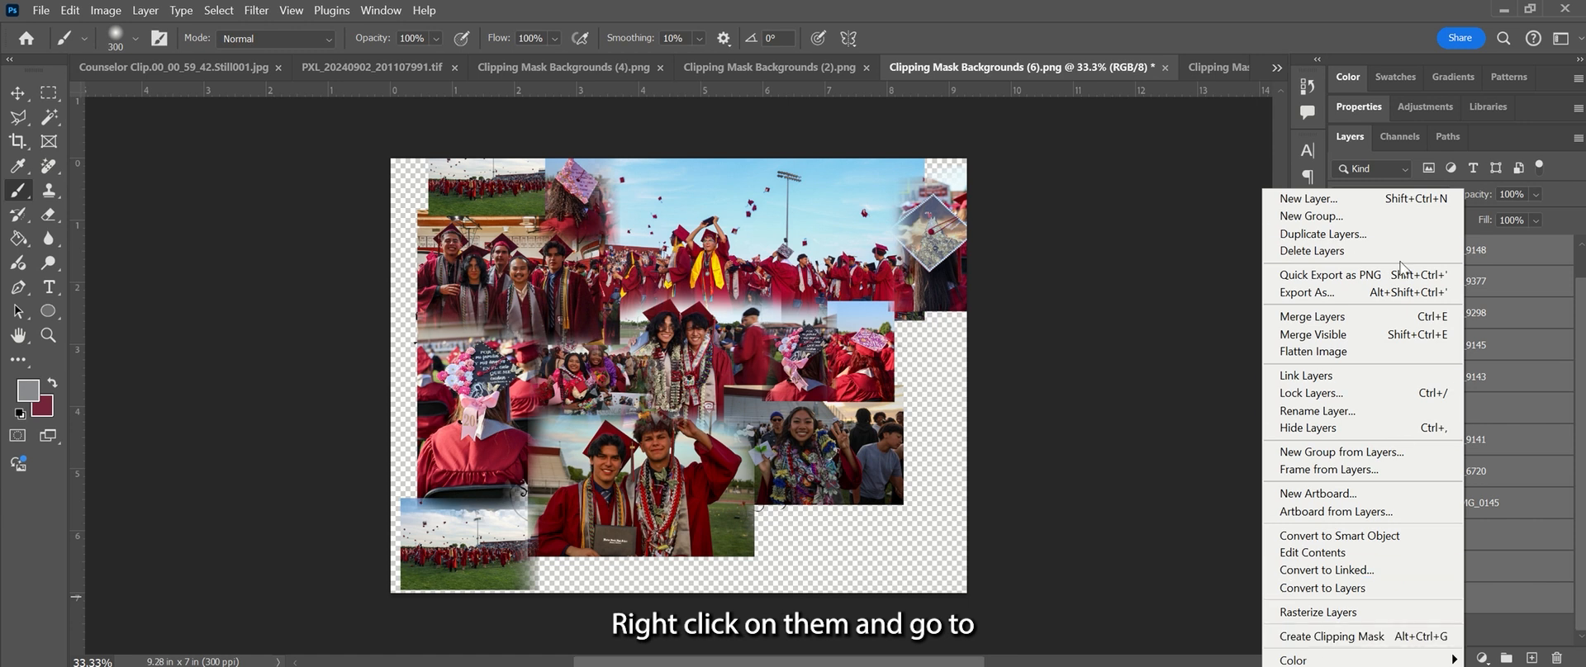
pyautogui.click(1353, 637)
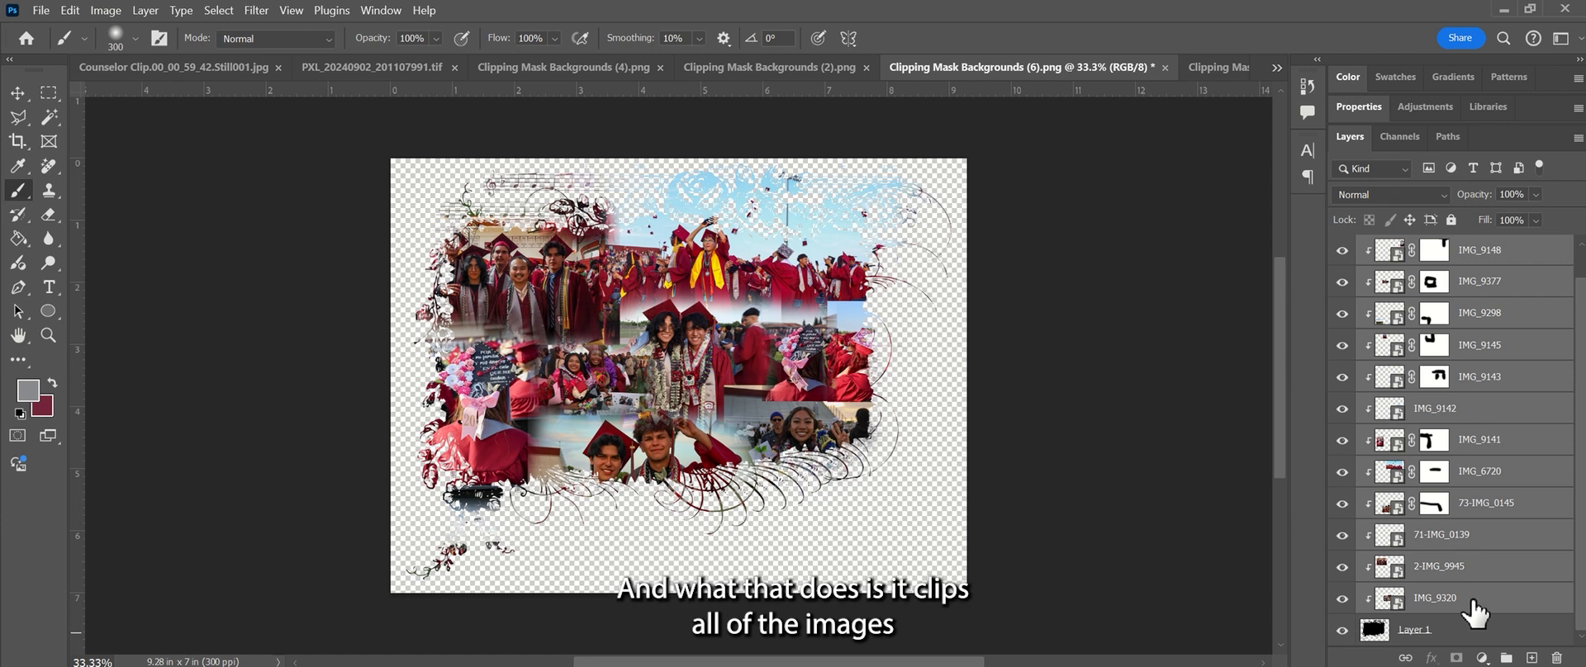
pyautogui.scroll(1, 1478, 570)
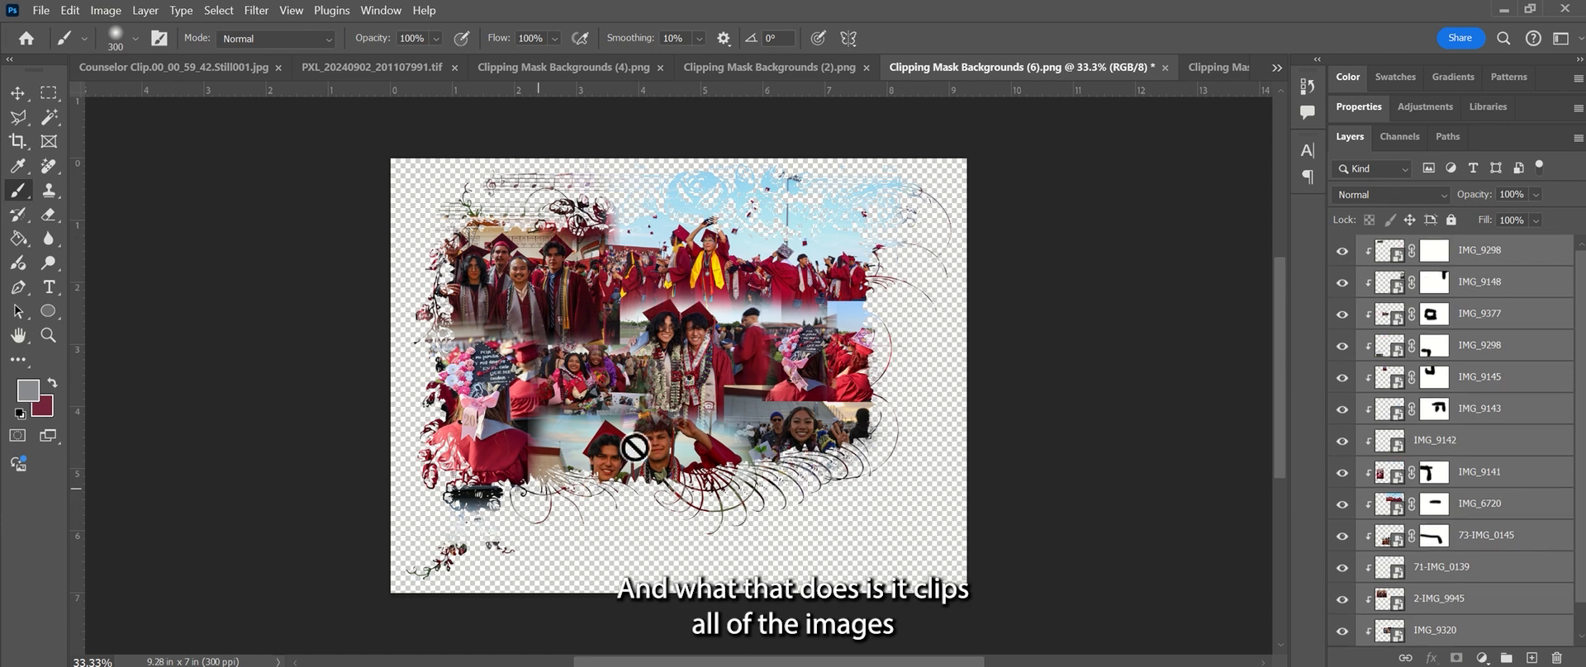
pyautogui.scroll(-1, 1450, 625)
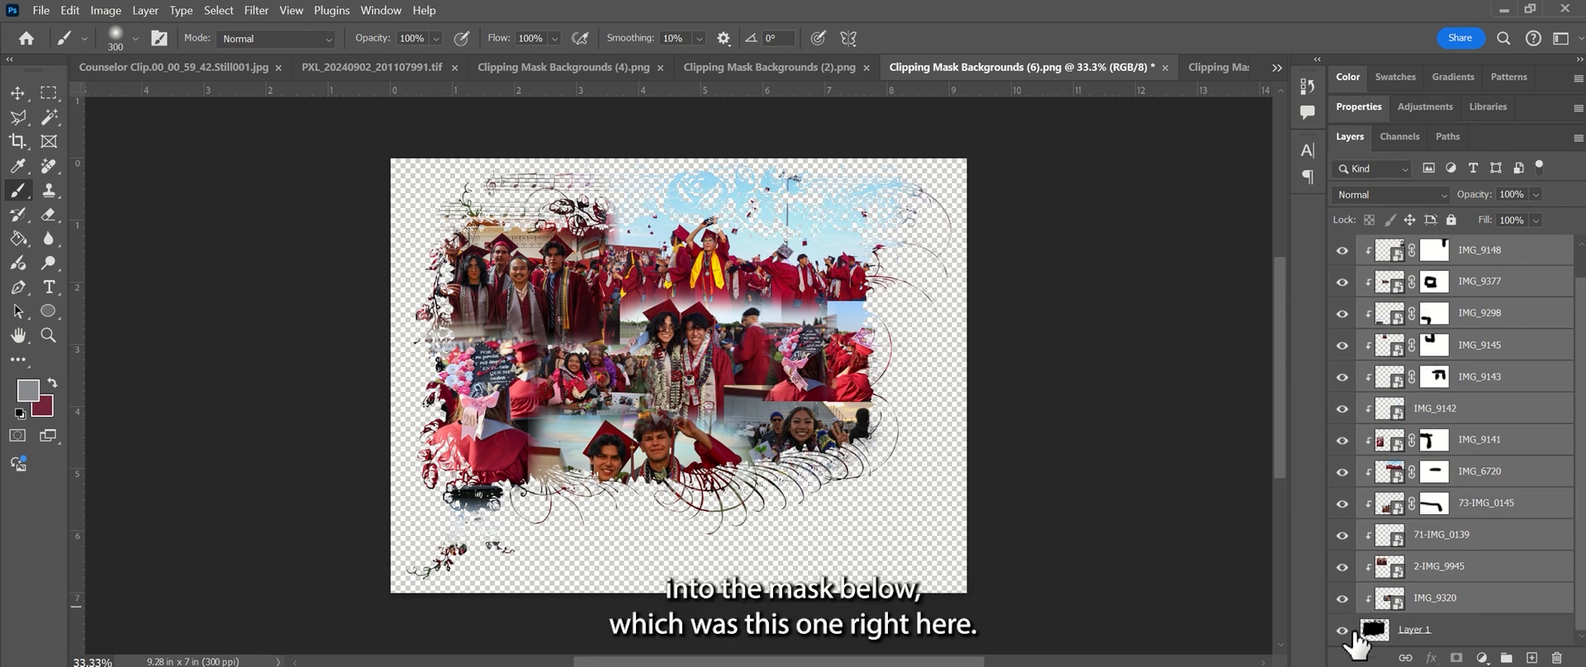
# - Add a new layer beneath Layer 1 and fill it with the grey foreground colour using the Paint Bucket tool
pyautogui.click(1389, 635)
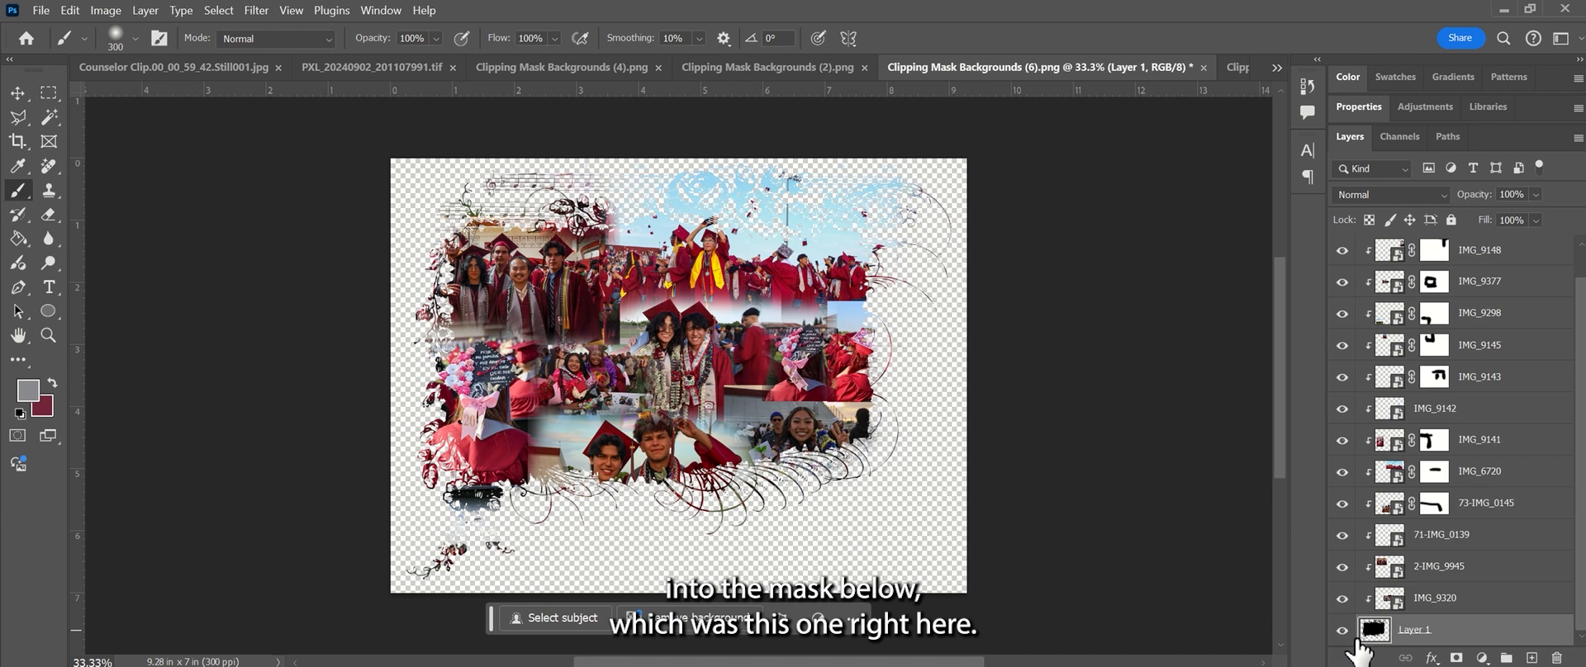
pyautogui.click(1533, 659)
pyautogui.moveTo(1409, 610); pyautogui.dragTo(1400, 655)
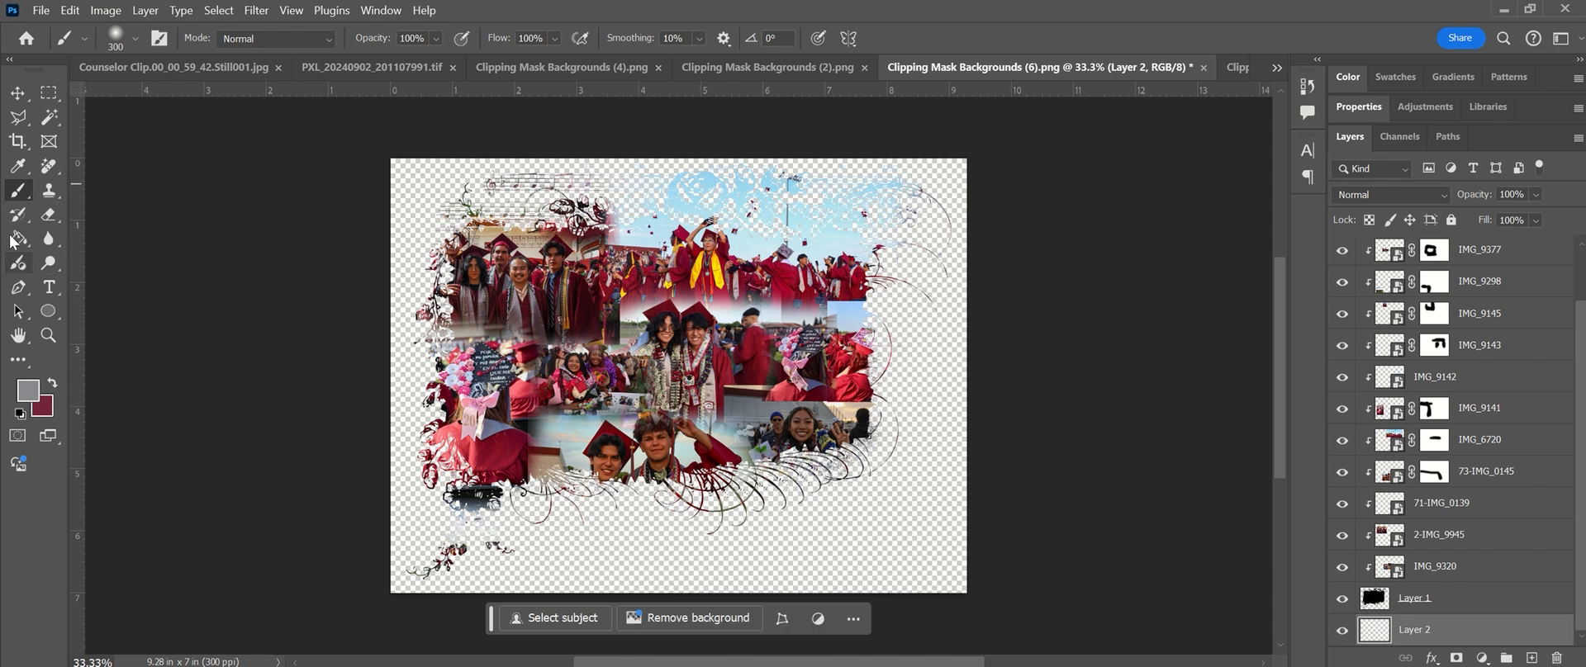
pyautogui.click(15, 239)
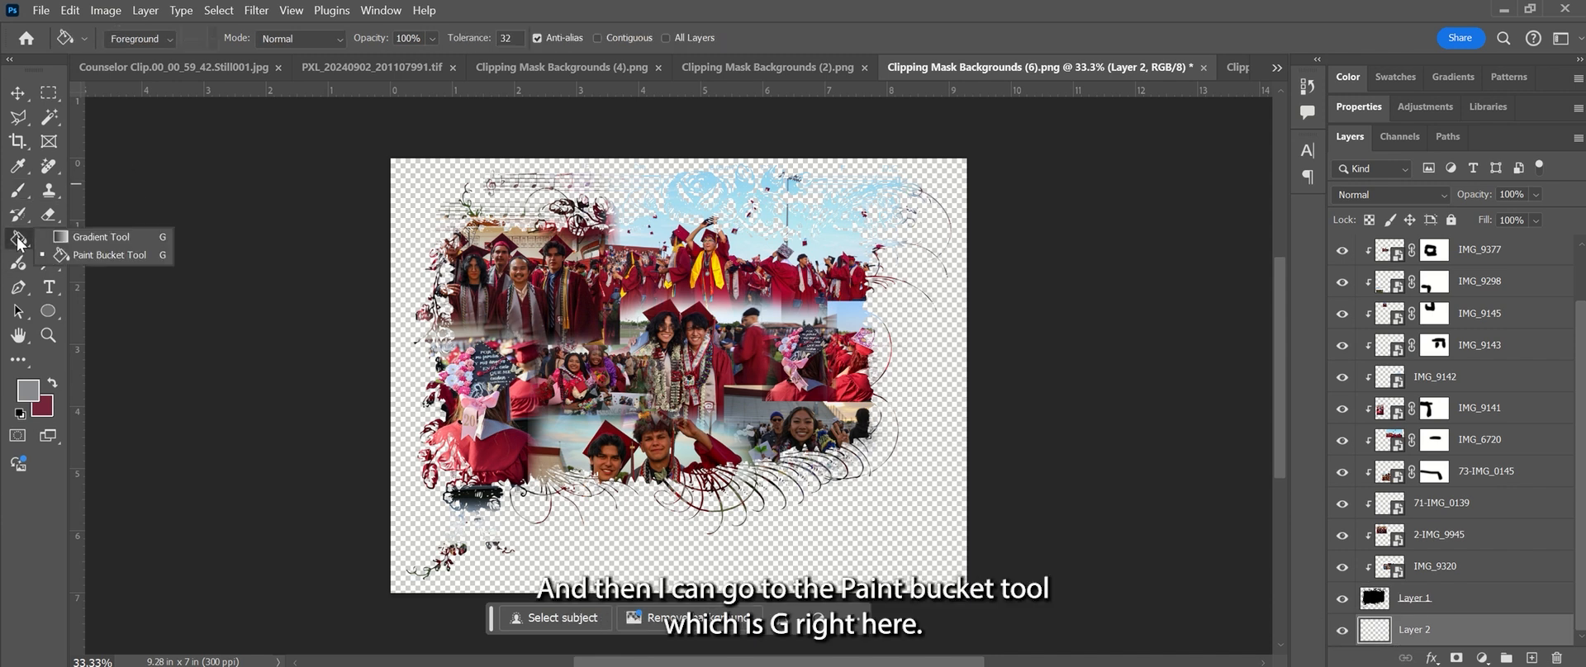
pyautogui.click(108, 255)
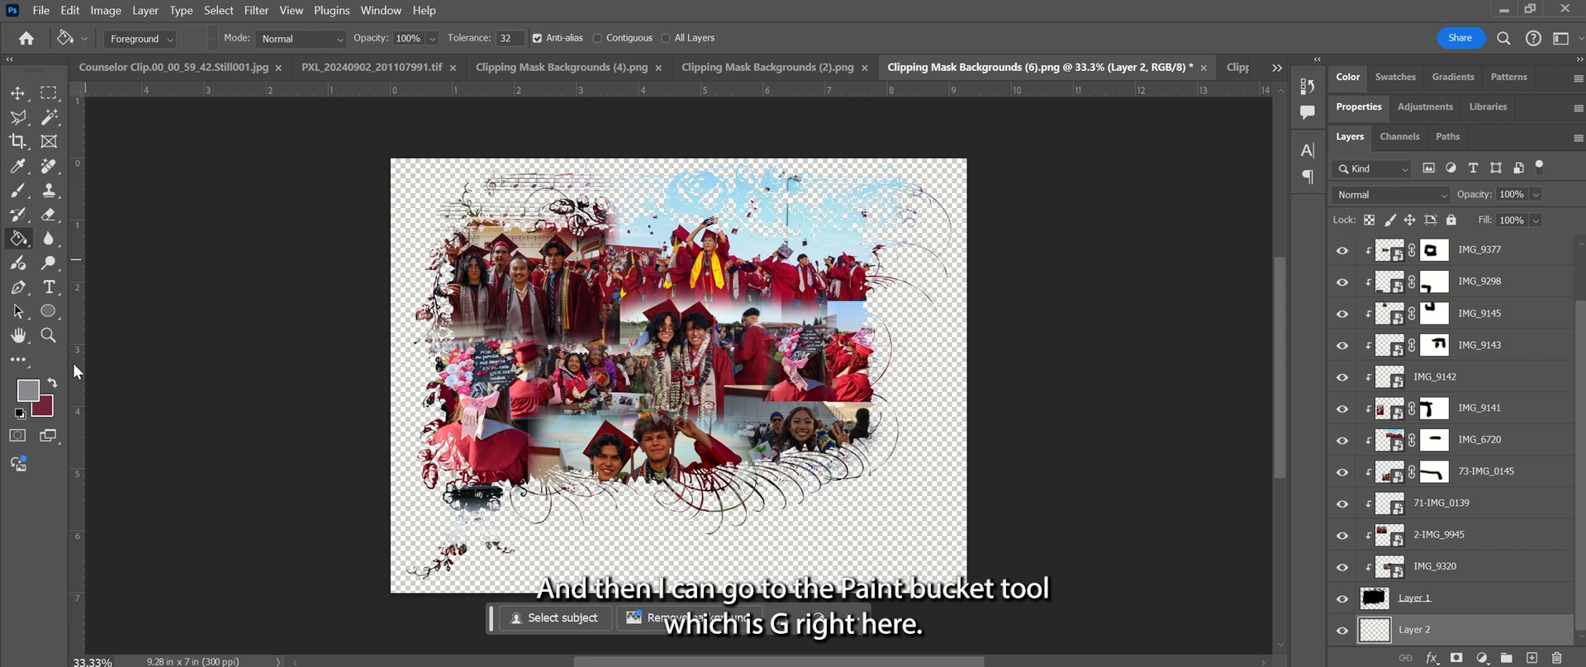
pyautogui.click(409, 409)
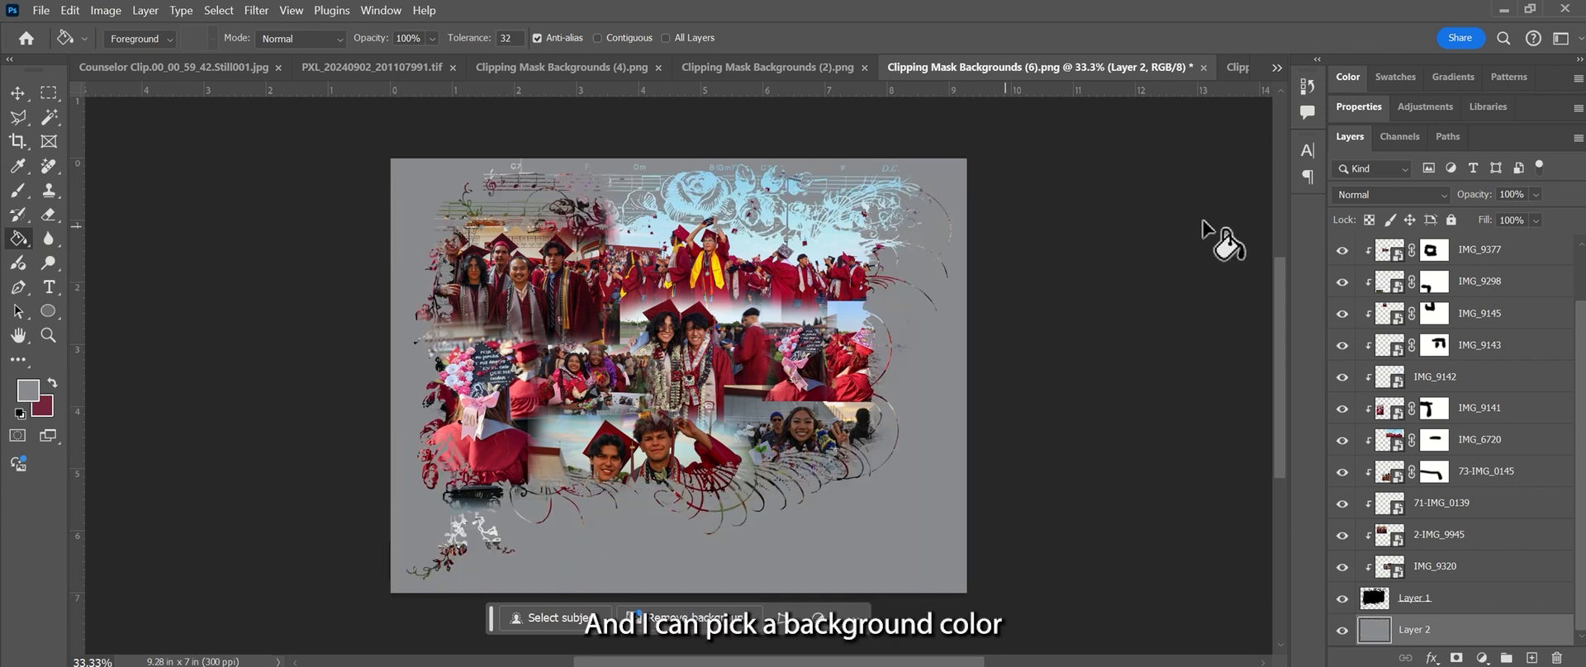
# - Add a drop shadow to Layer 1 with 86% opacity, a 111° angle, 0 px distance and 90 px size
pyautogui.click(1482, 598)
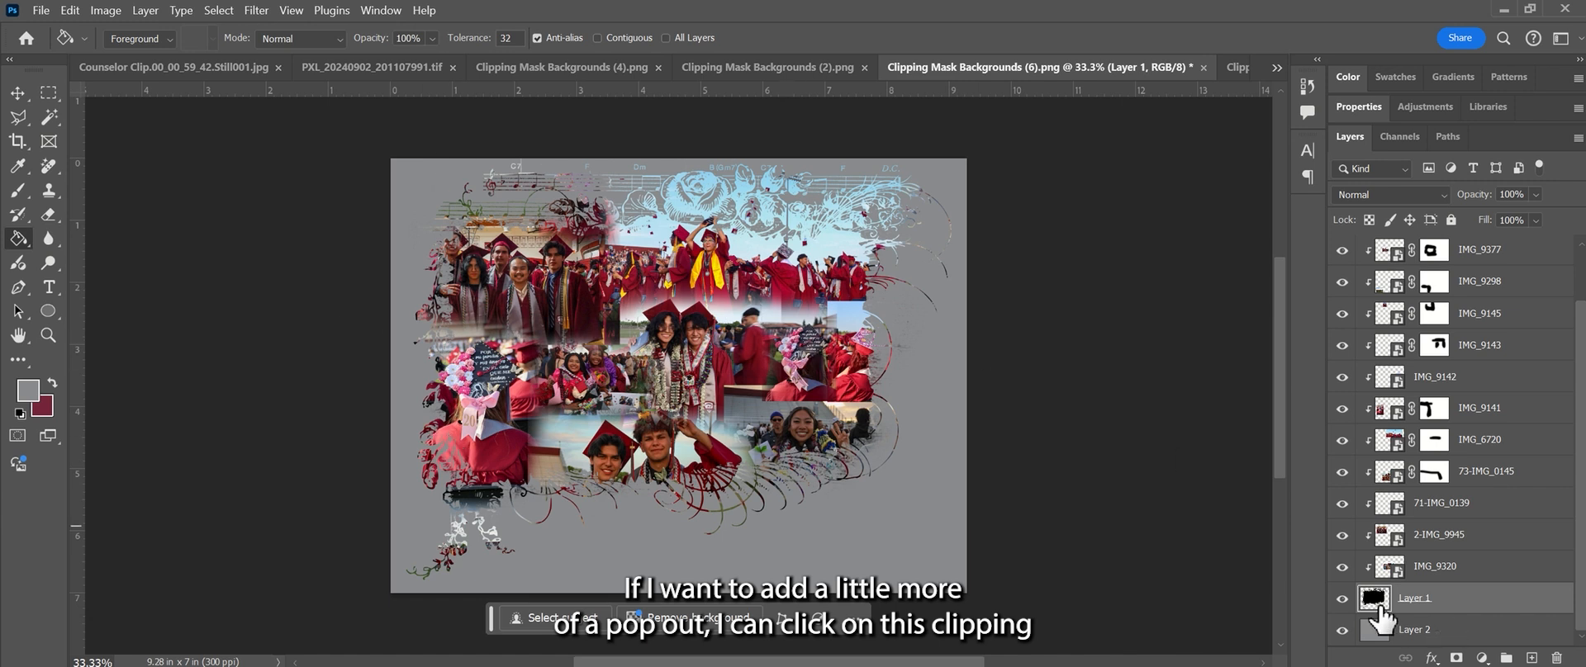
pyautogui.click(1432, 659)
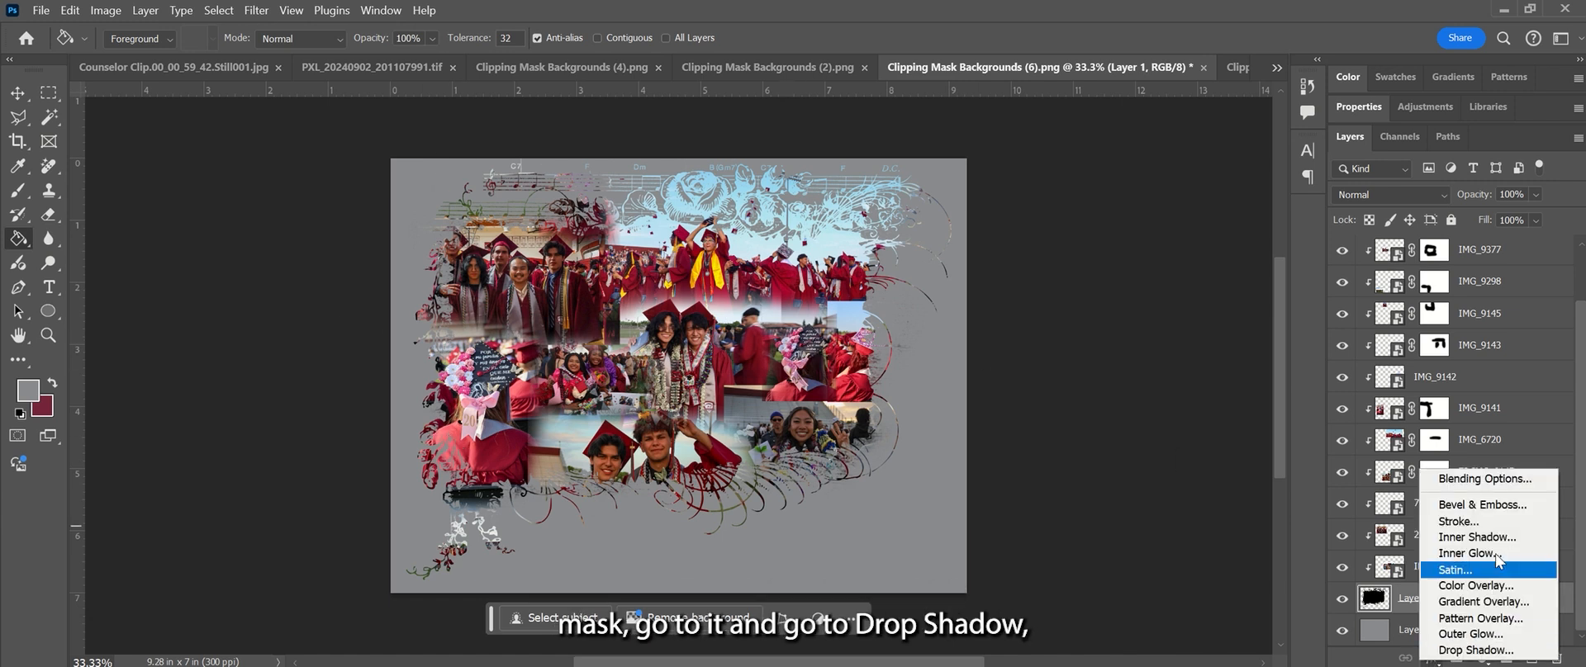
pyautogui.click(1462, 652)
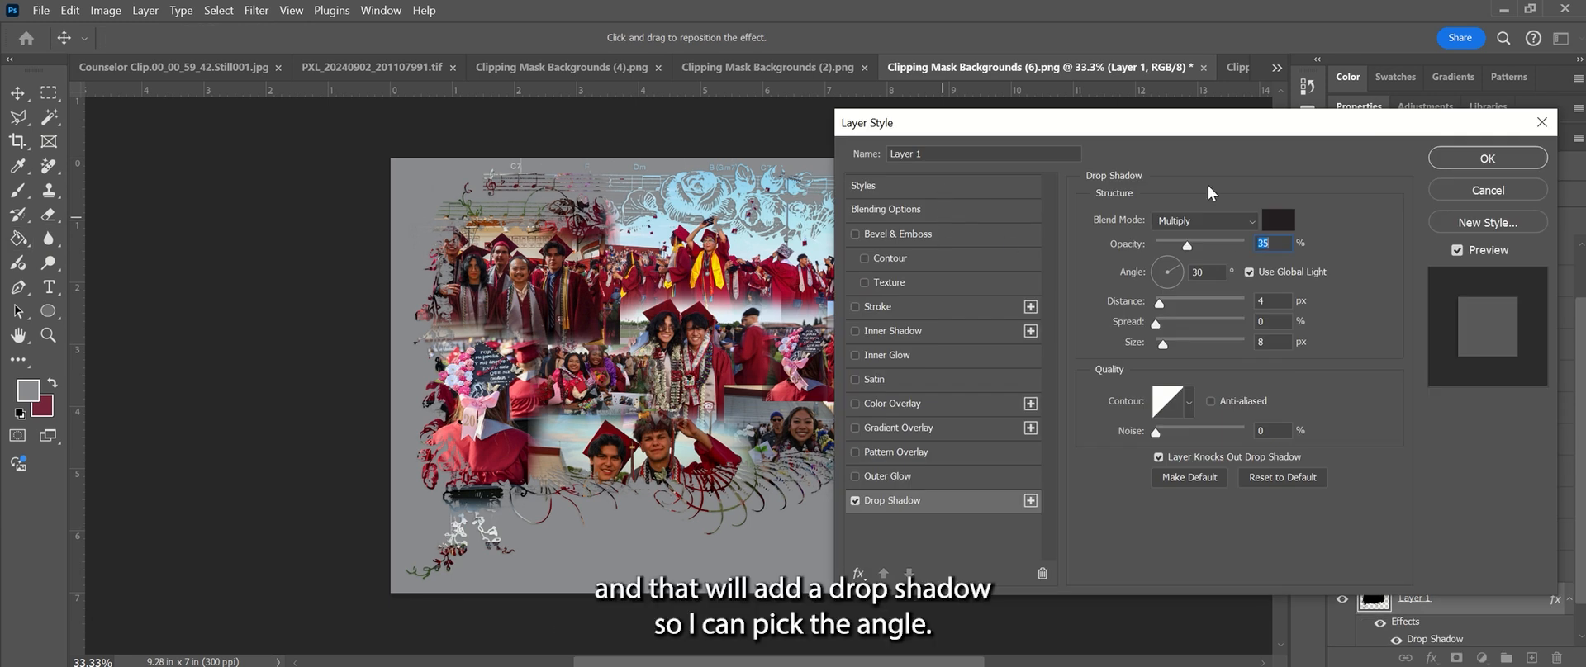
pyautogui.click(1163, 261)
pyautogui.moveTo(1187, 246); pyautogui.dragTo(1231, 245)
pyautogui.moveTo(1159, 302)
pyautogui.mouseDown()
pyautogui.moveTo(1192, 348)
pyautogui.moveTo(1151, 320)
pyautogui.mouseUp()
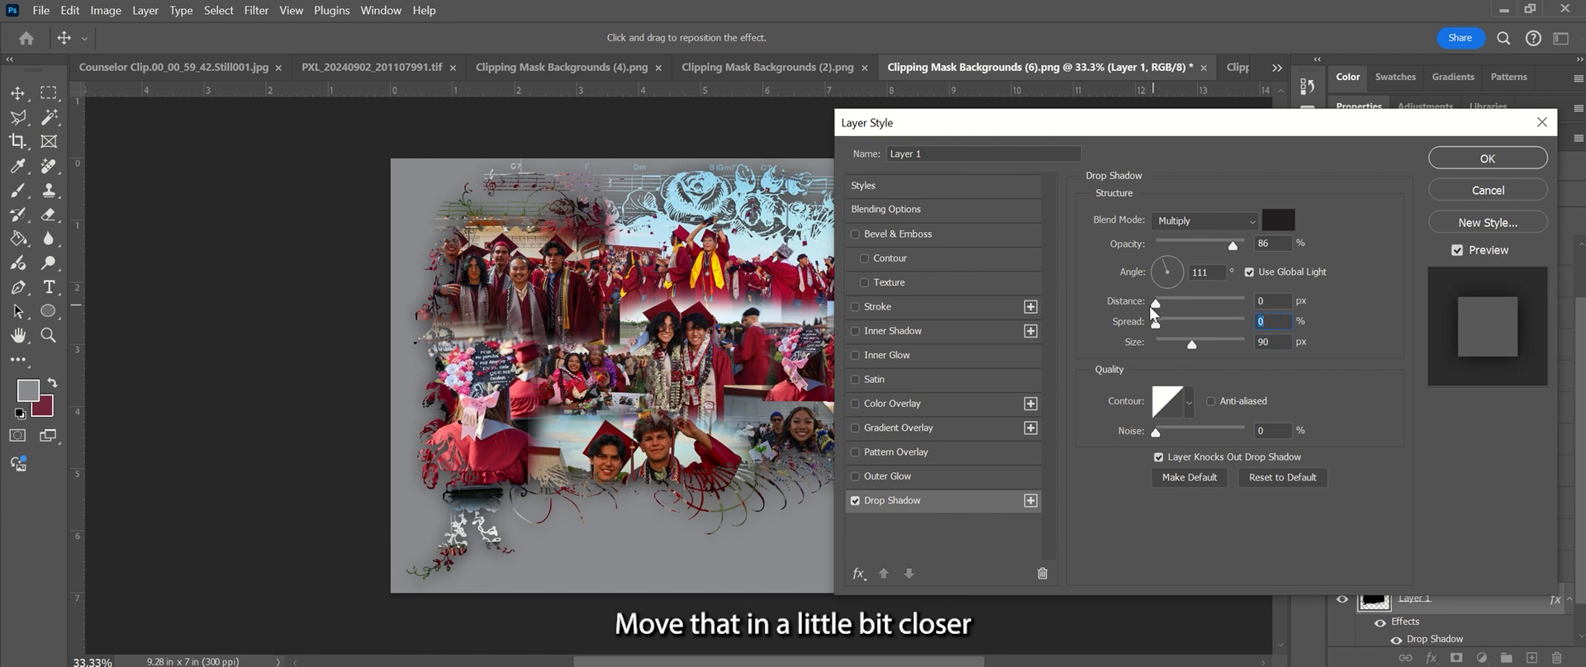
# - Tighten Layer 1's drop shadow to 1 px distance, 0% spread and 13 px size, and apply the layer style
pyautogui.moveTo(1156, 307); pyautogui.dragTo(1159, 304)
pyautogui.moveTo(1188, 349); pyautogui.dragTo(1170, 350)
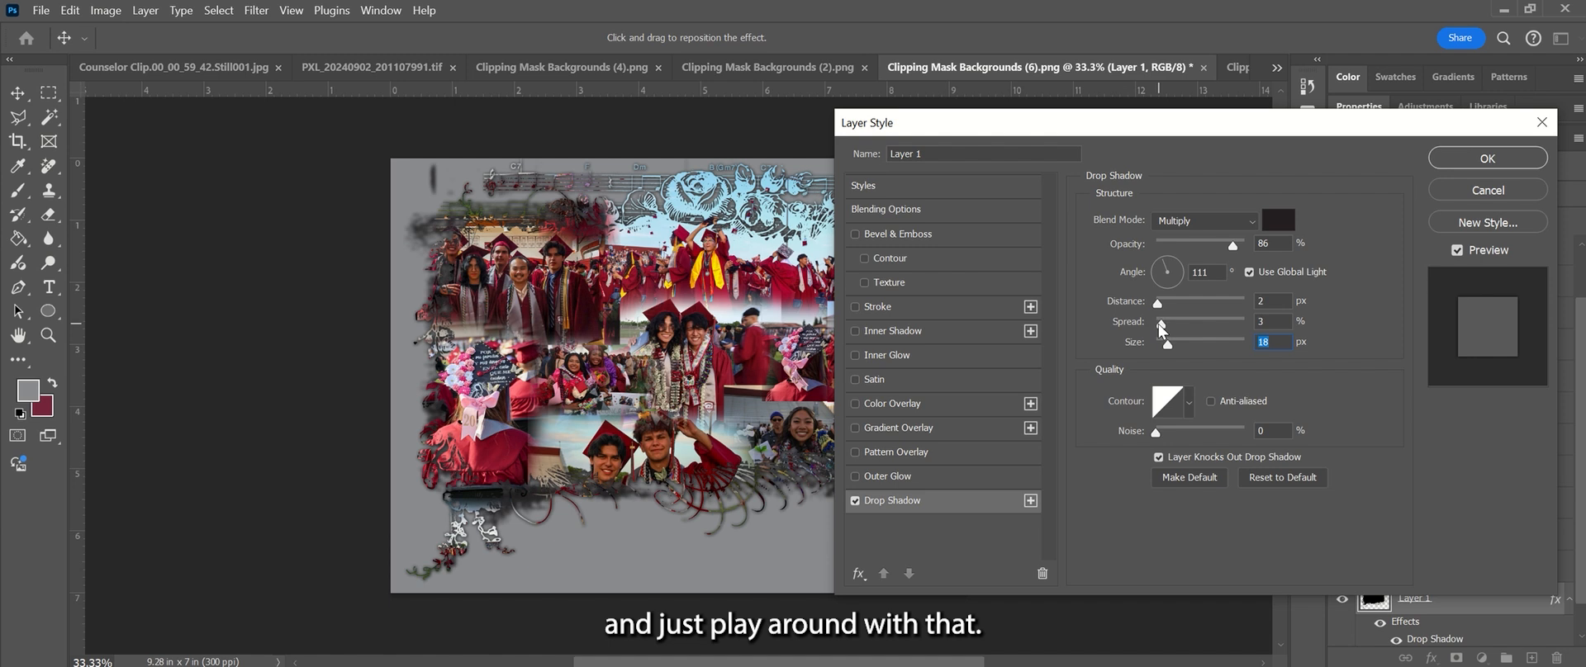
pyautogui.click(1156, 326)
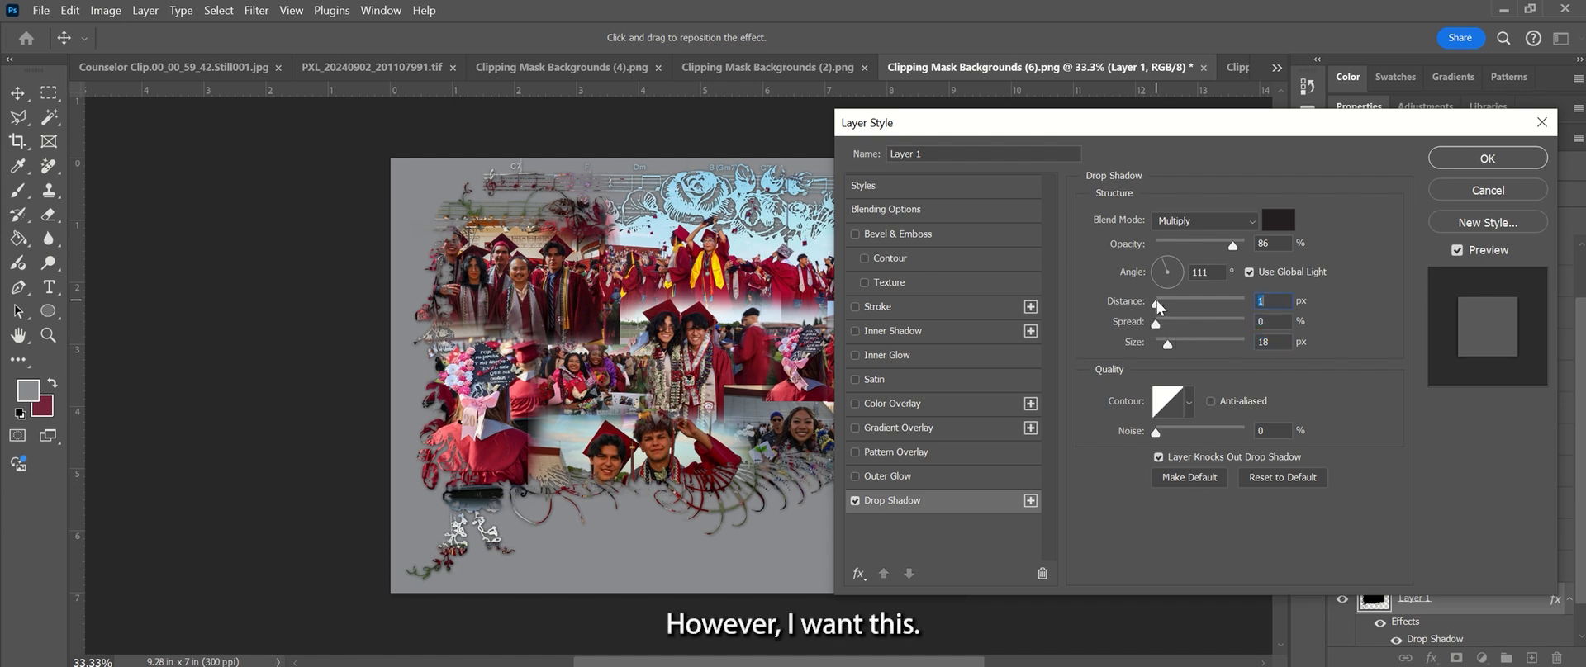
pyautogui.moveTo(1168, 347); pyautogui.dragTo(1167, 345)
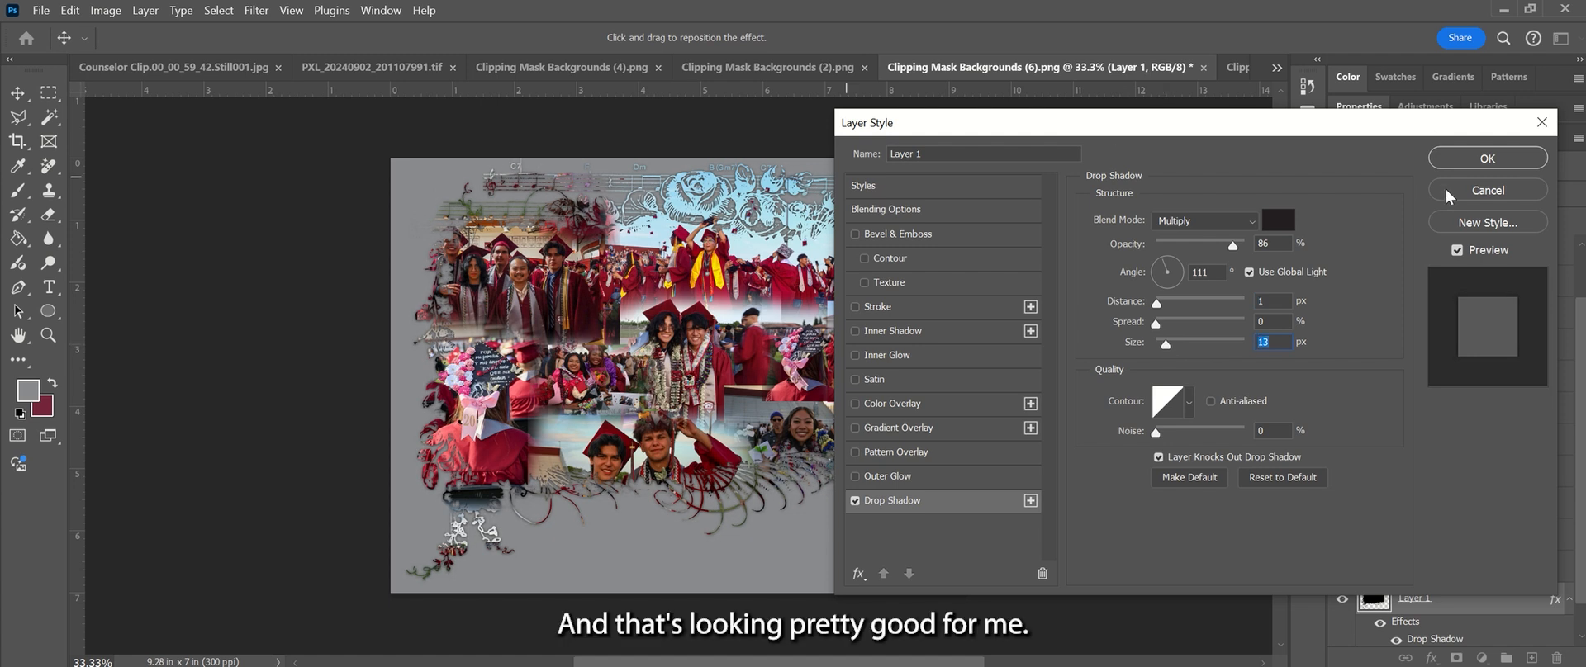
pyautogui.click(1457, 161)
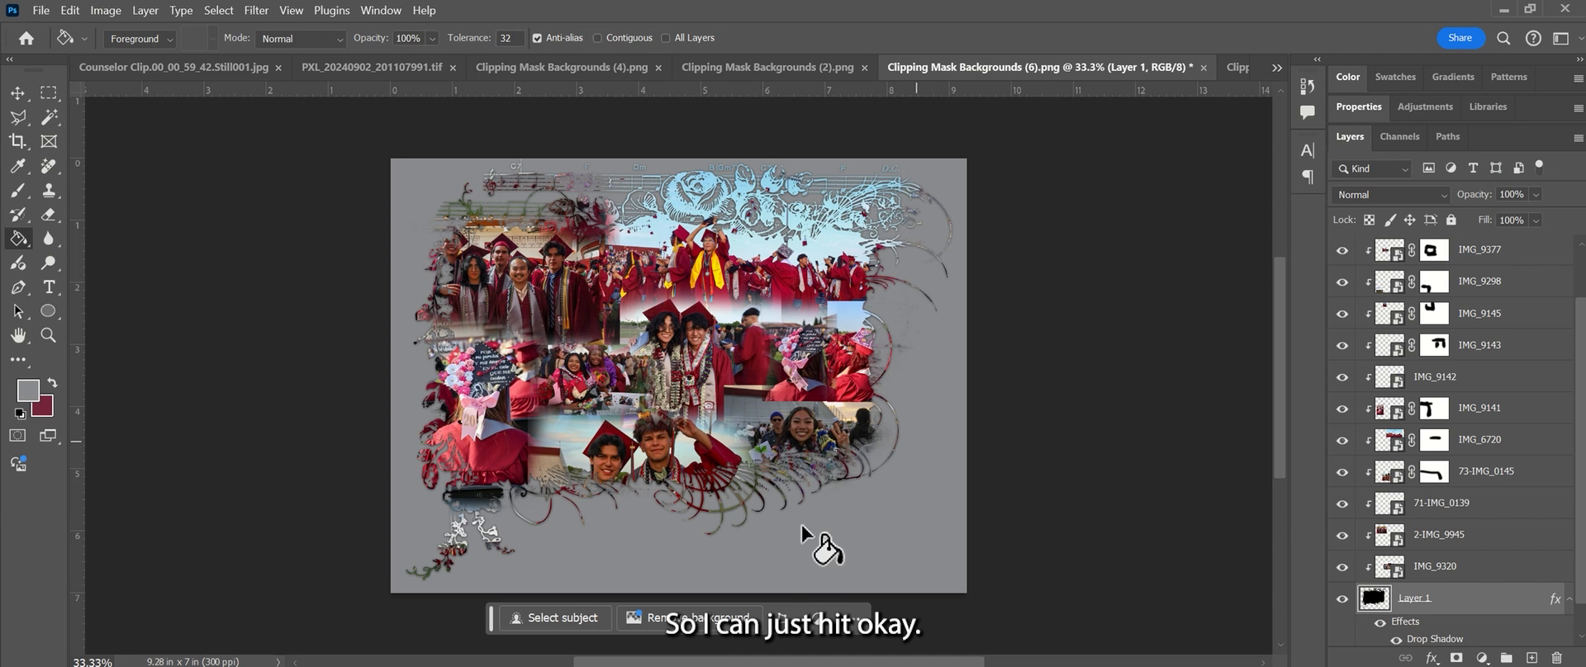
pyautogui.click(40, 10)
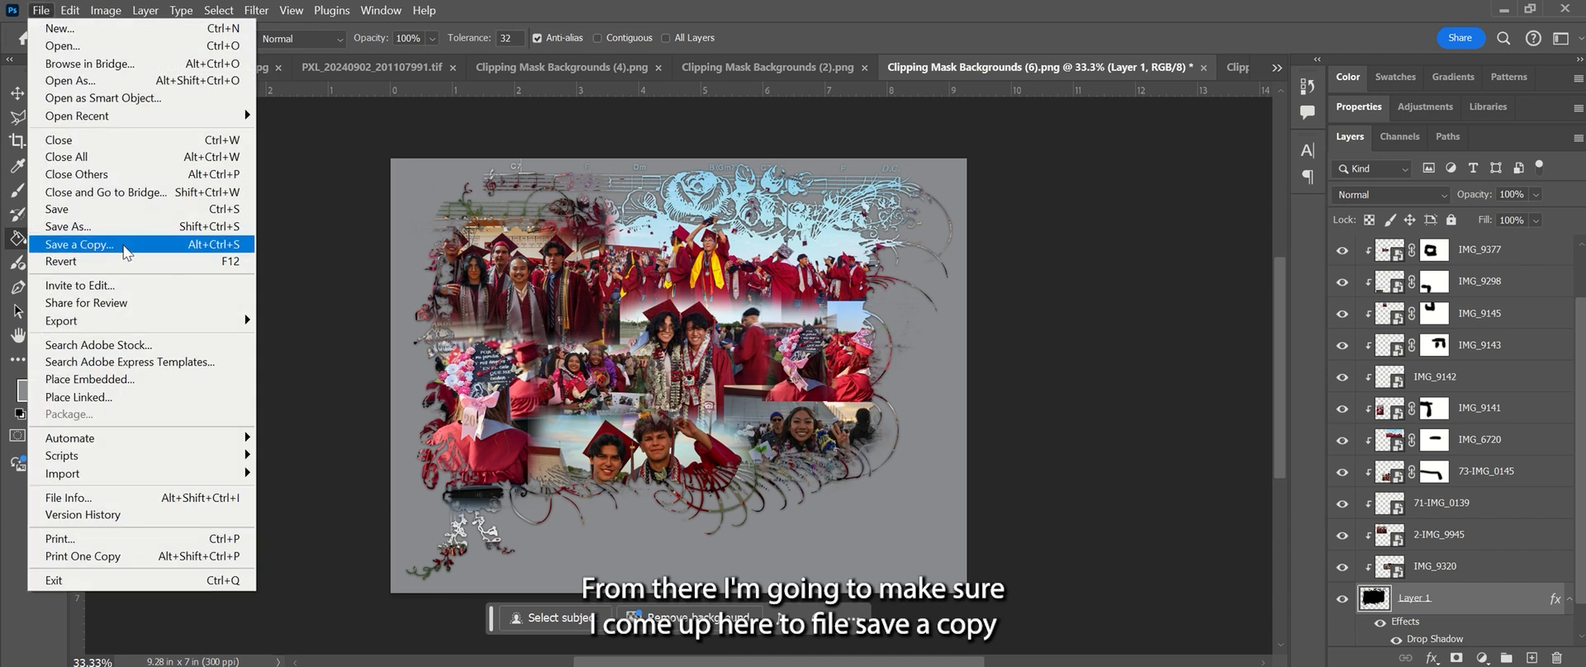
pyautogui.moveTo(116, 323)
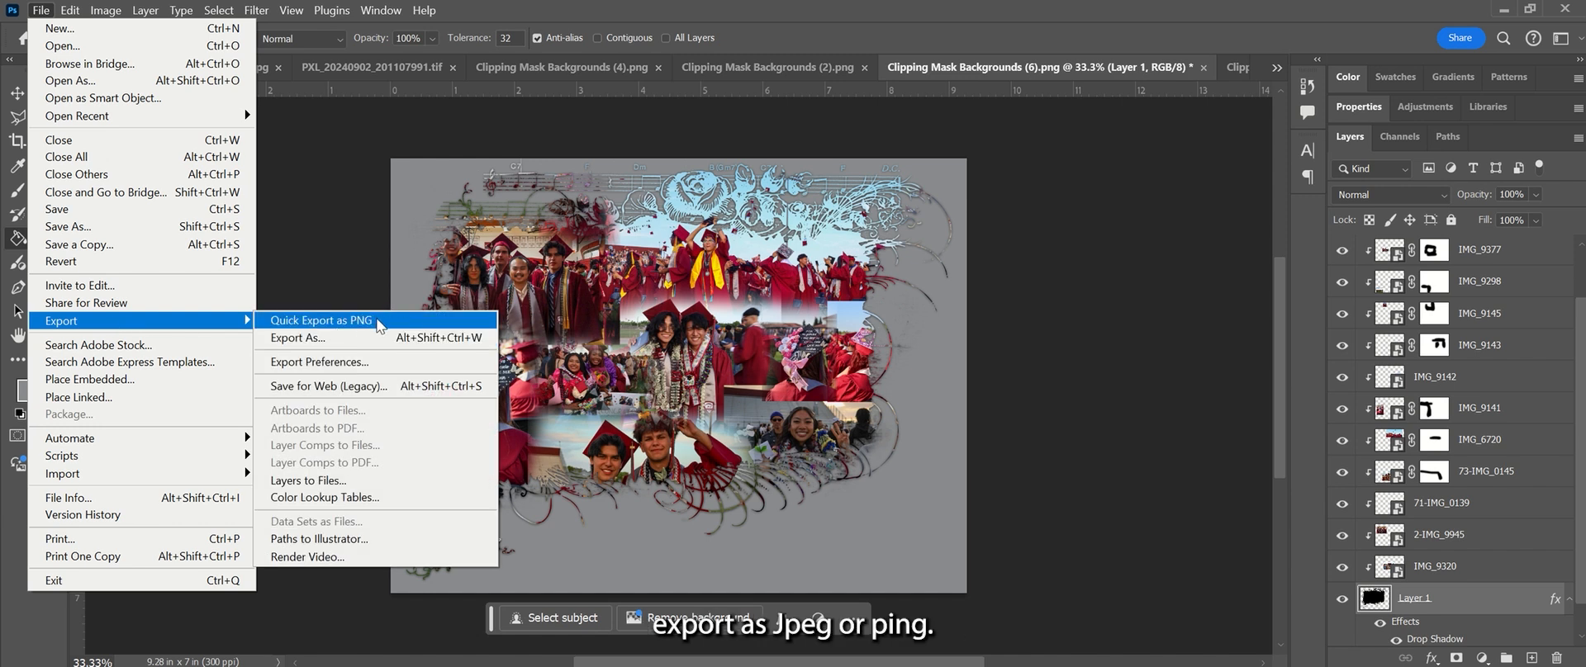
pyautogui.click(1122, 221)
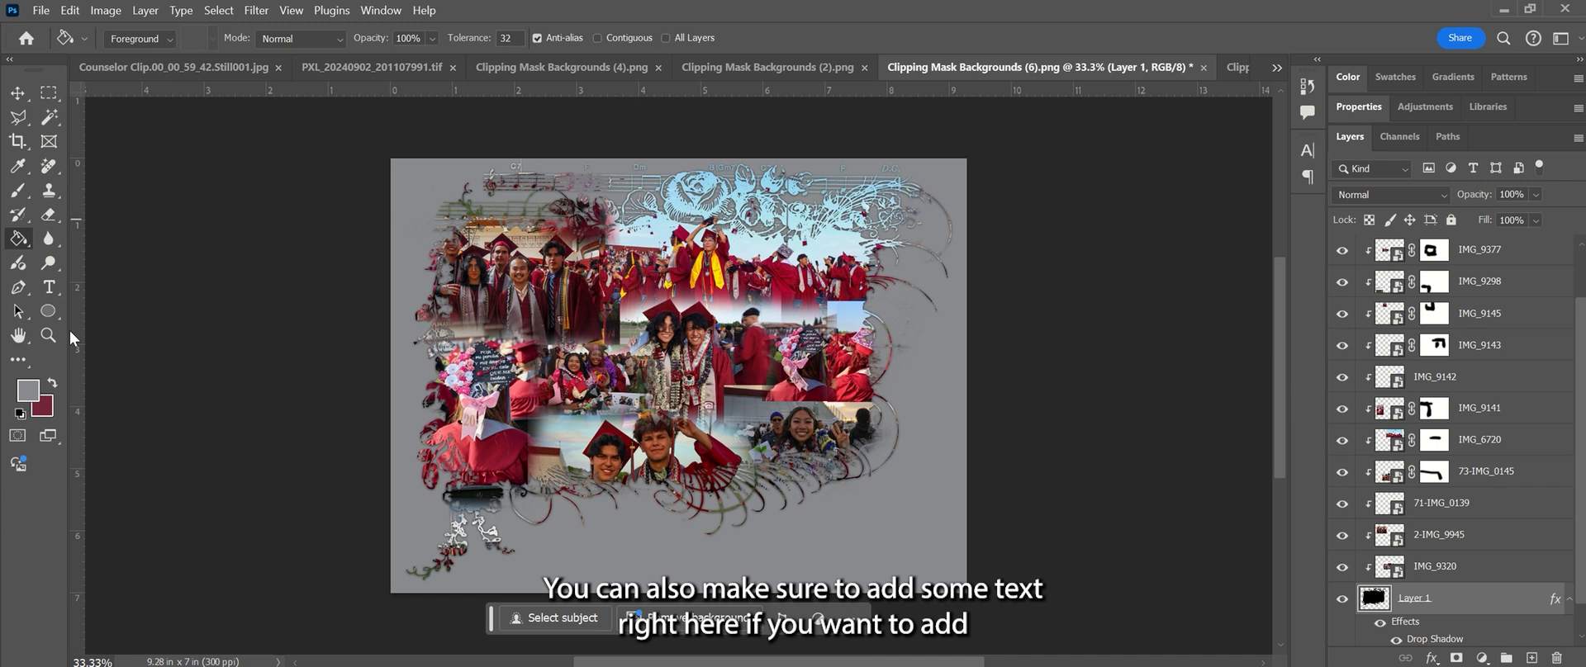
# - Add the text "Gradduation 2024" in Bradley Hand ITC at 150 px on the grey area below the photos
pyautogui.click(47, 287)
pyautogui.click(599, 554)
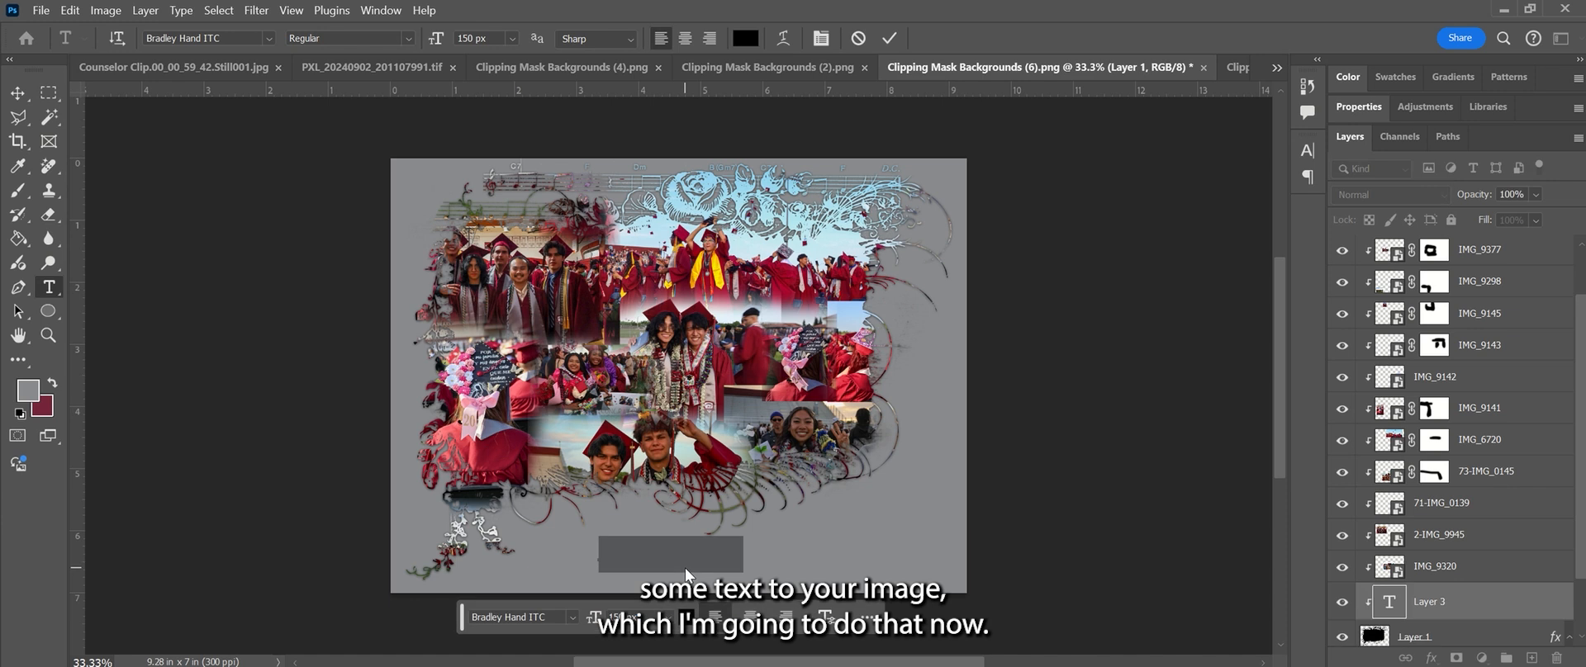
pyautogui.write('Gradu')
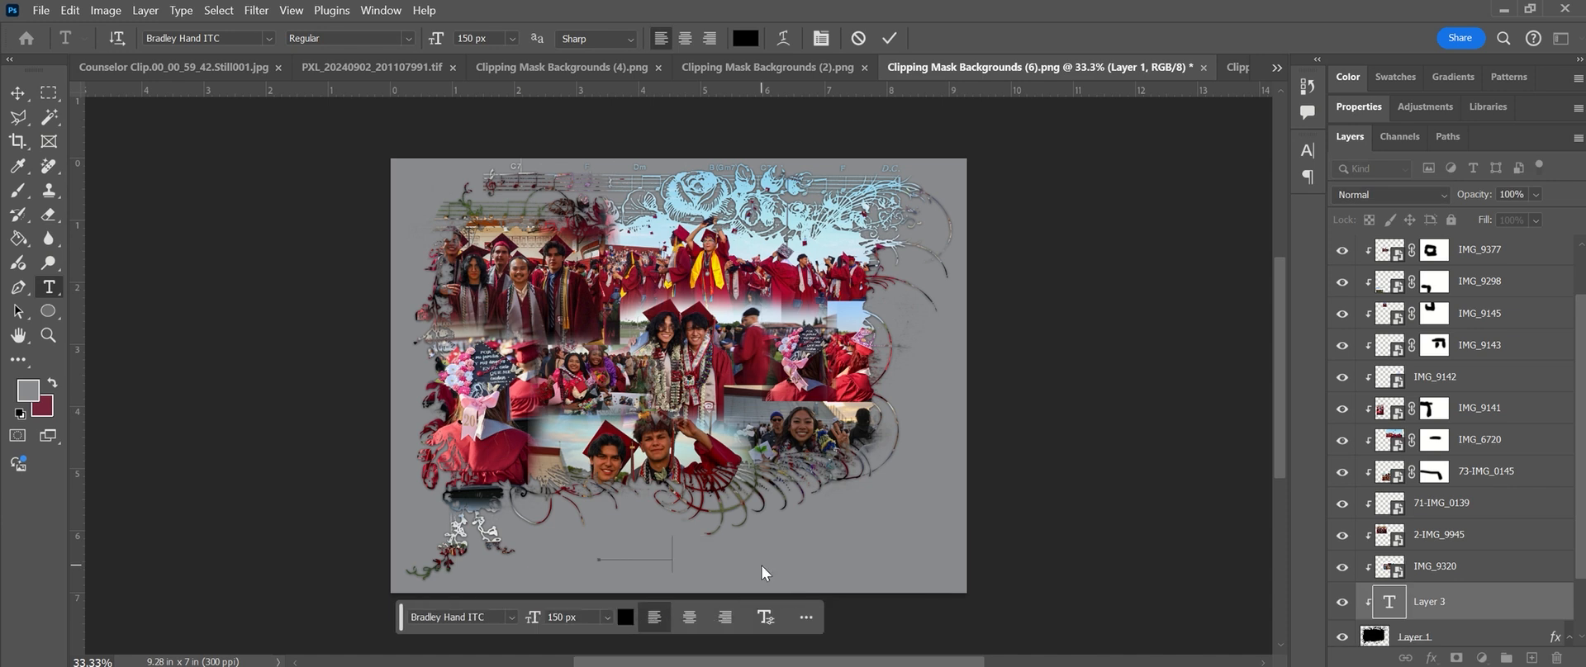
pyautogui.write('ation 2024.')
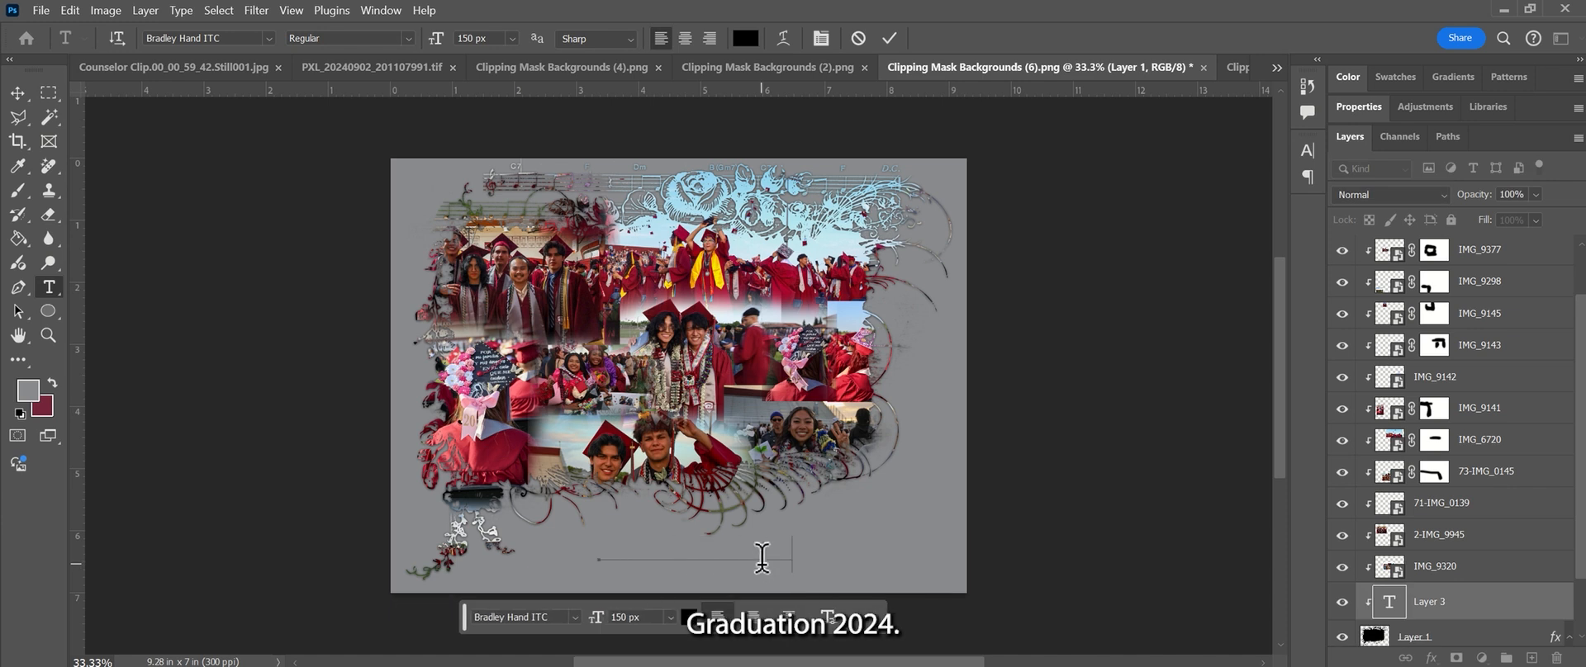
pyautogui.hotkey('ctrl', 'a')
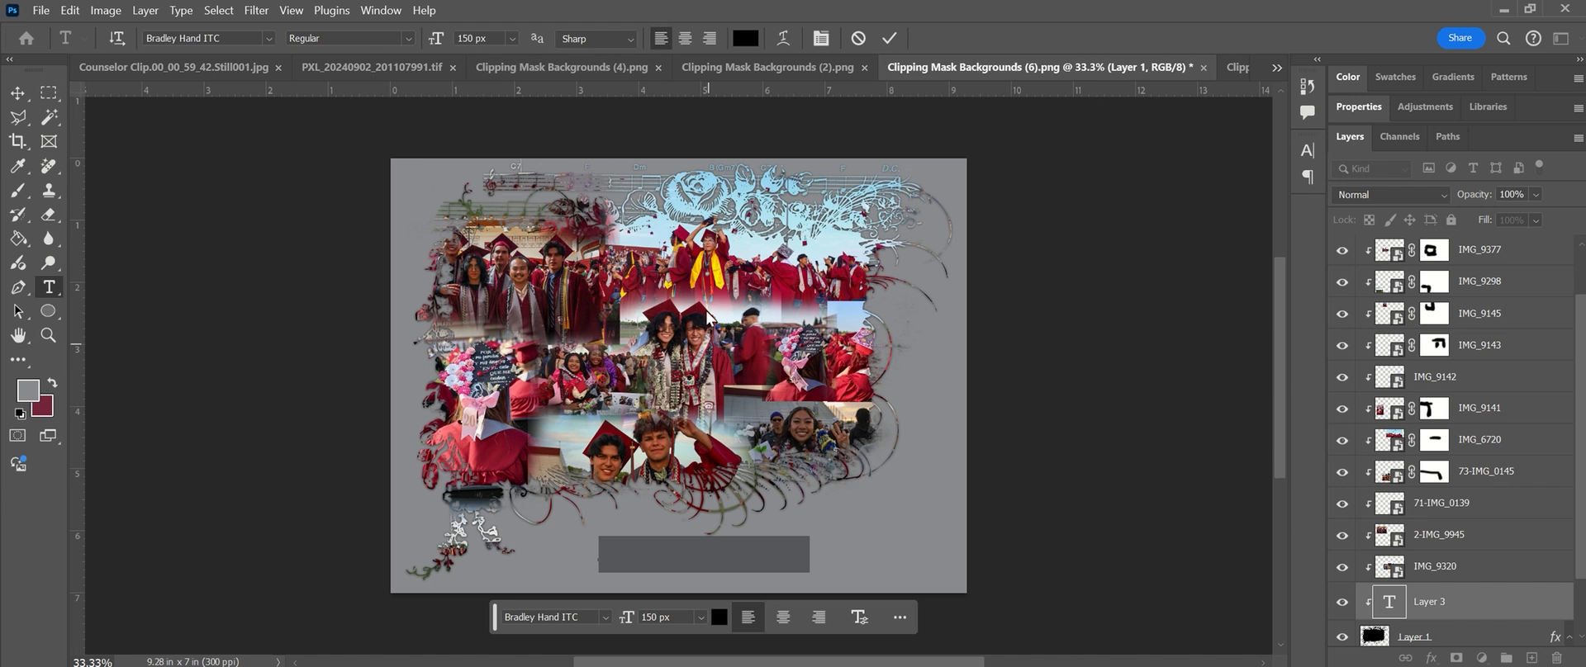
pyautogui.click(1506, 614)
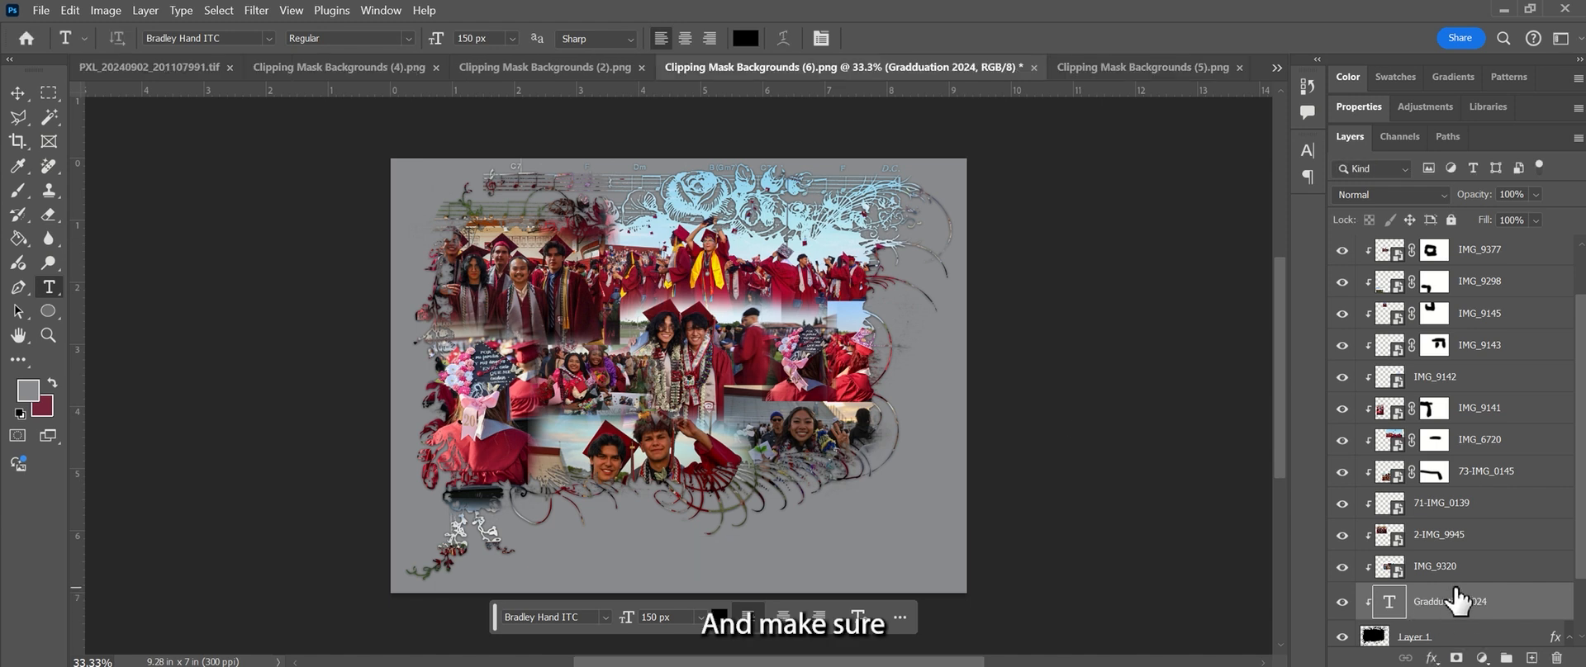
# - Move the text layer to the top of the layer stack and release it from the clipping mask
pyautogui.moveTo(1455, 595); pyautogui.dragTo(1448, 253)
pyautogui.rightClick(1442, 261)
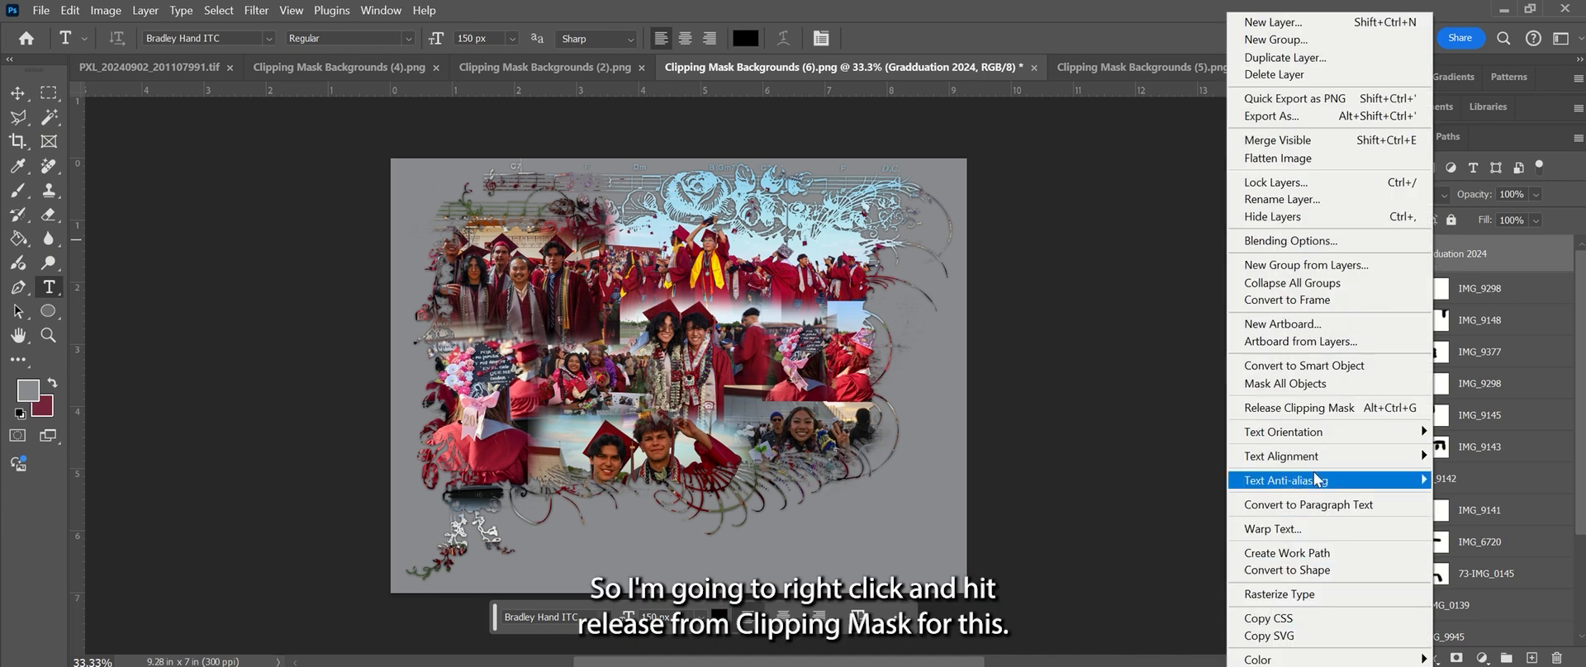
pyautogui.click(1345, 408)
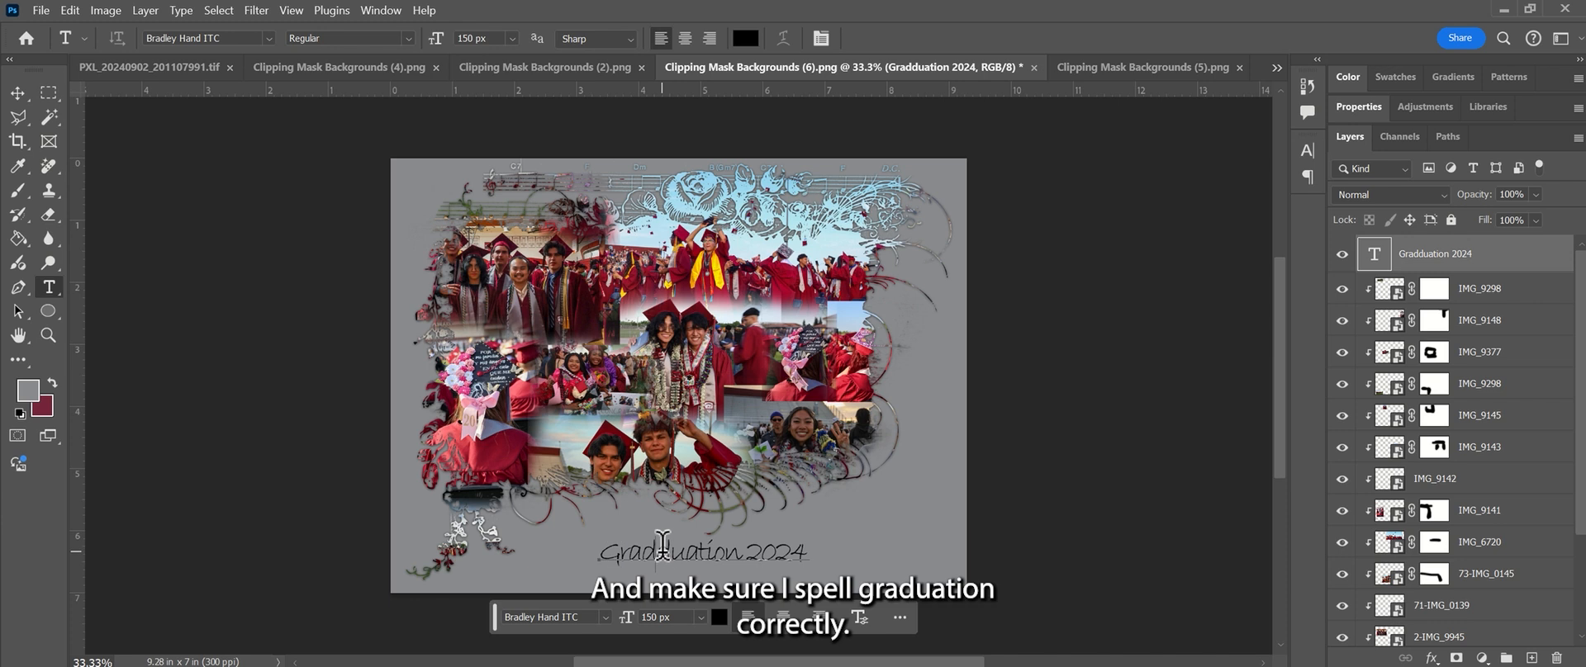
# - Correct the title's spelling to "Graduation 2024" and change its font to Objektiv Mk2 XBold
pyautogui.click(664, 545)
pyautogui.press('BackSpace')
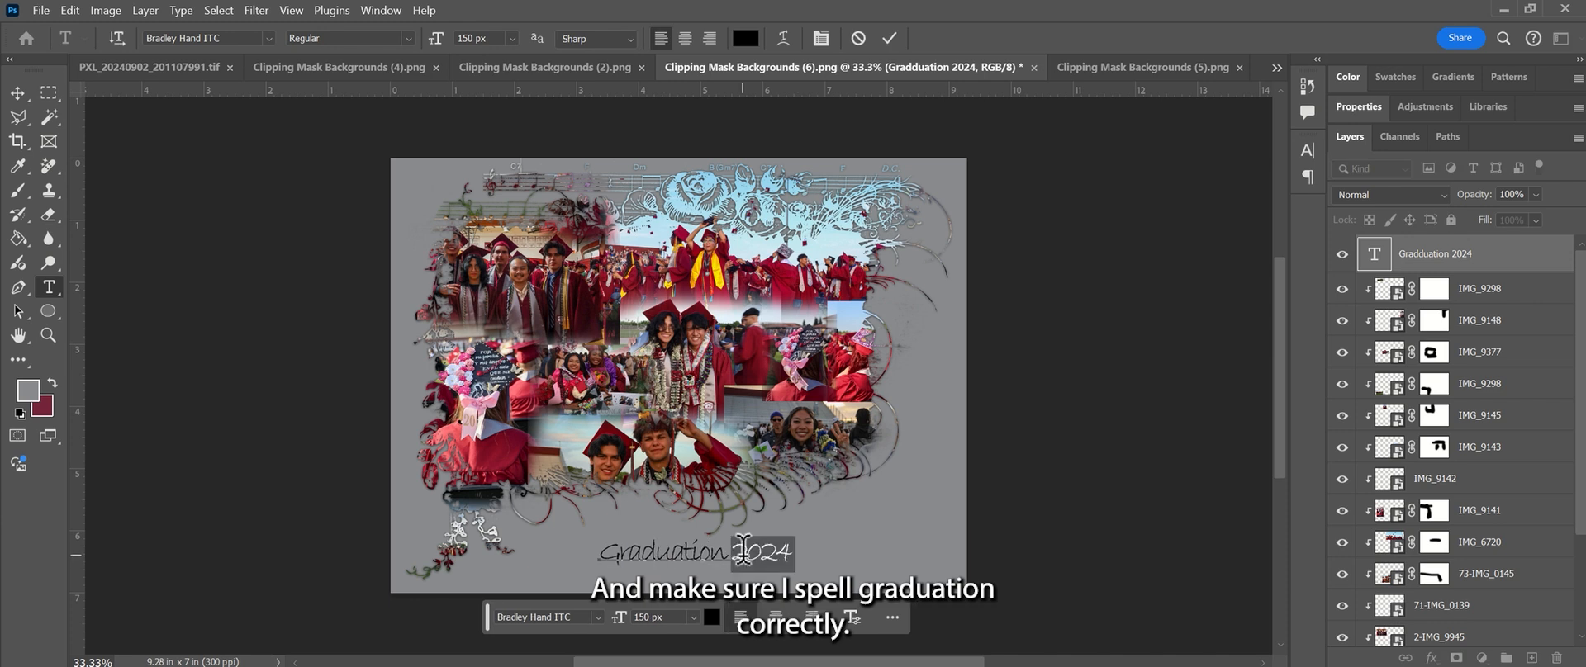
pyautogui.hotkey('ctrl', 'a')
pyautogui.click(270, 38)
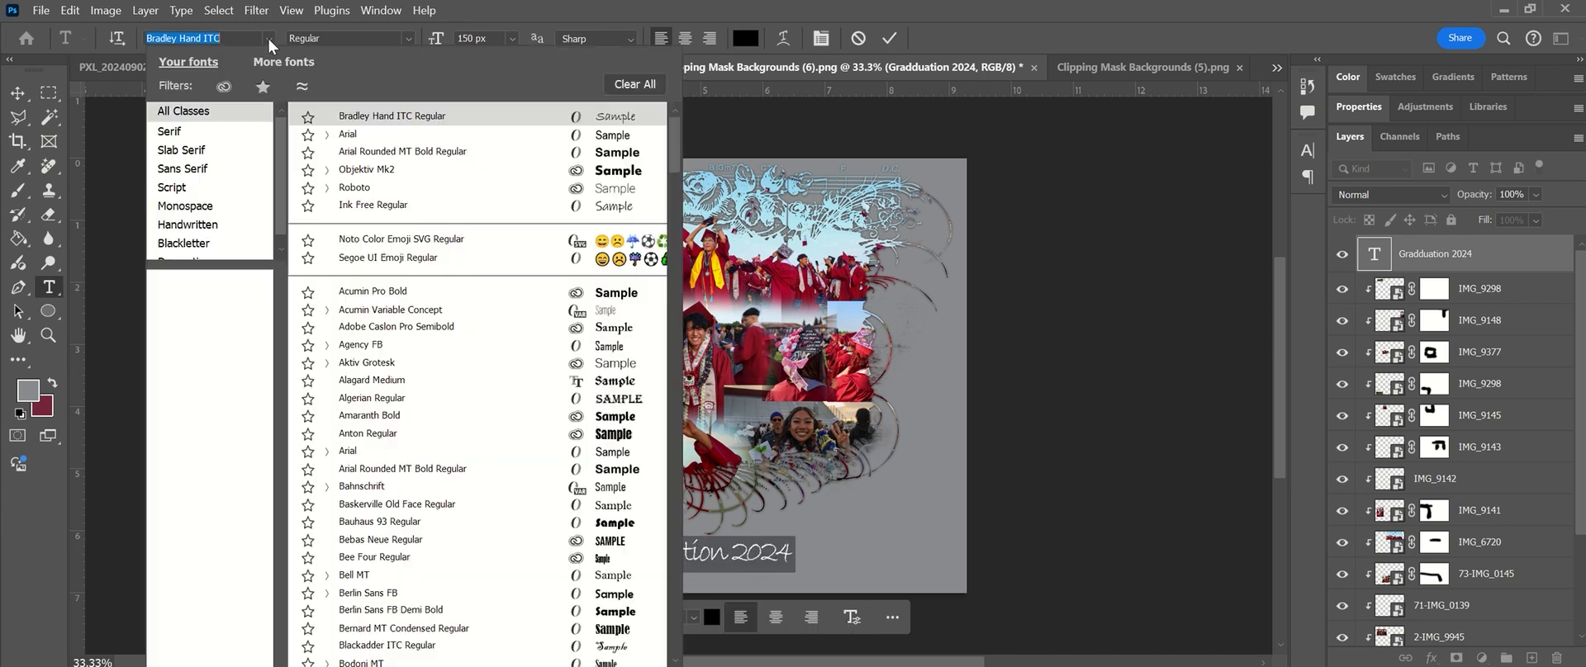
pyautogui.click(446, 172)
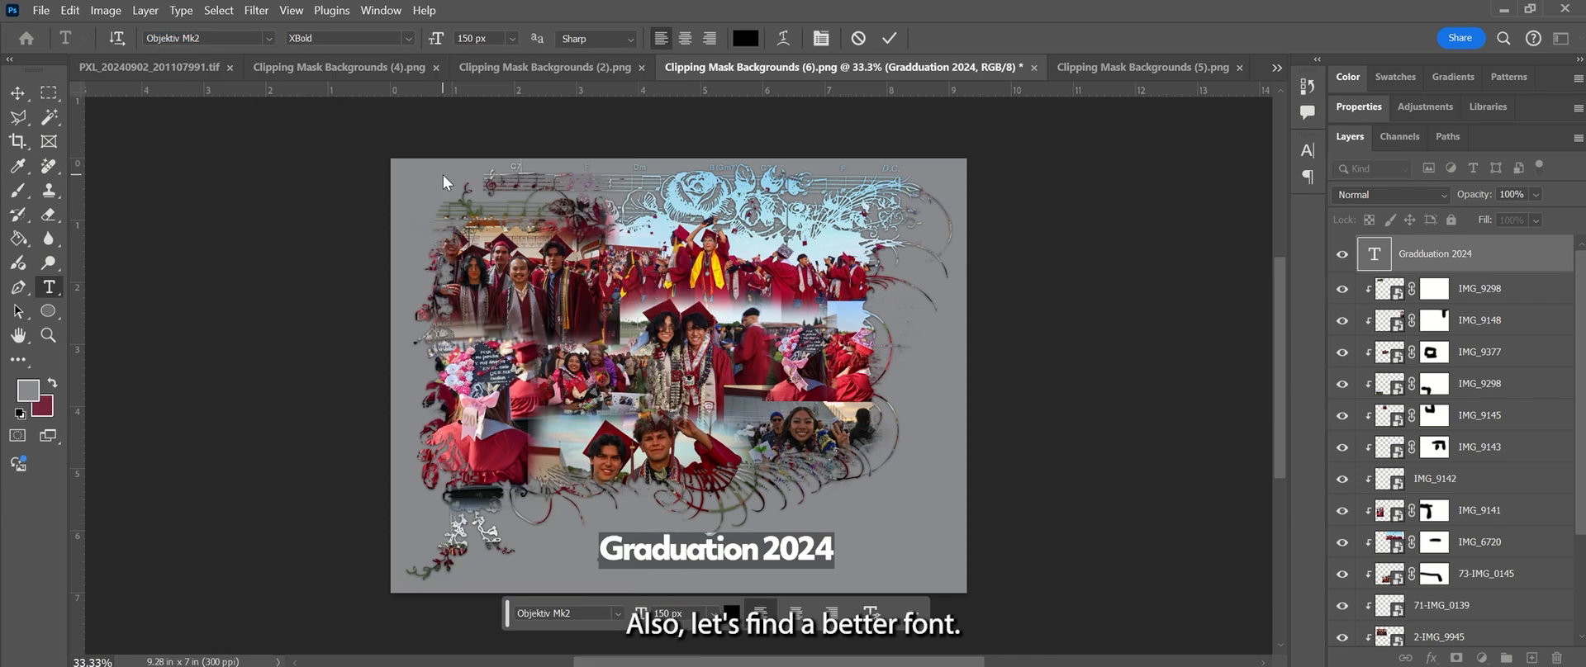
pyautogui.click(730, 535)
# - Move the "Graduation 2024" title into the lower-right corner of the collage canvas
pyautogui.click(17, 92)
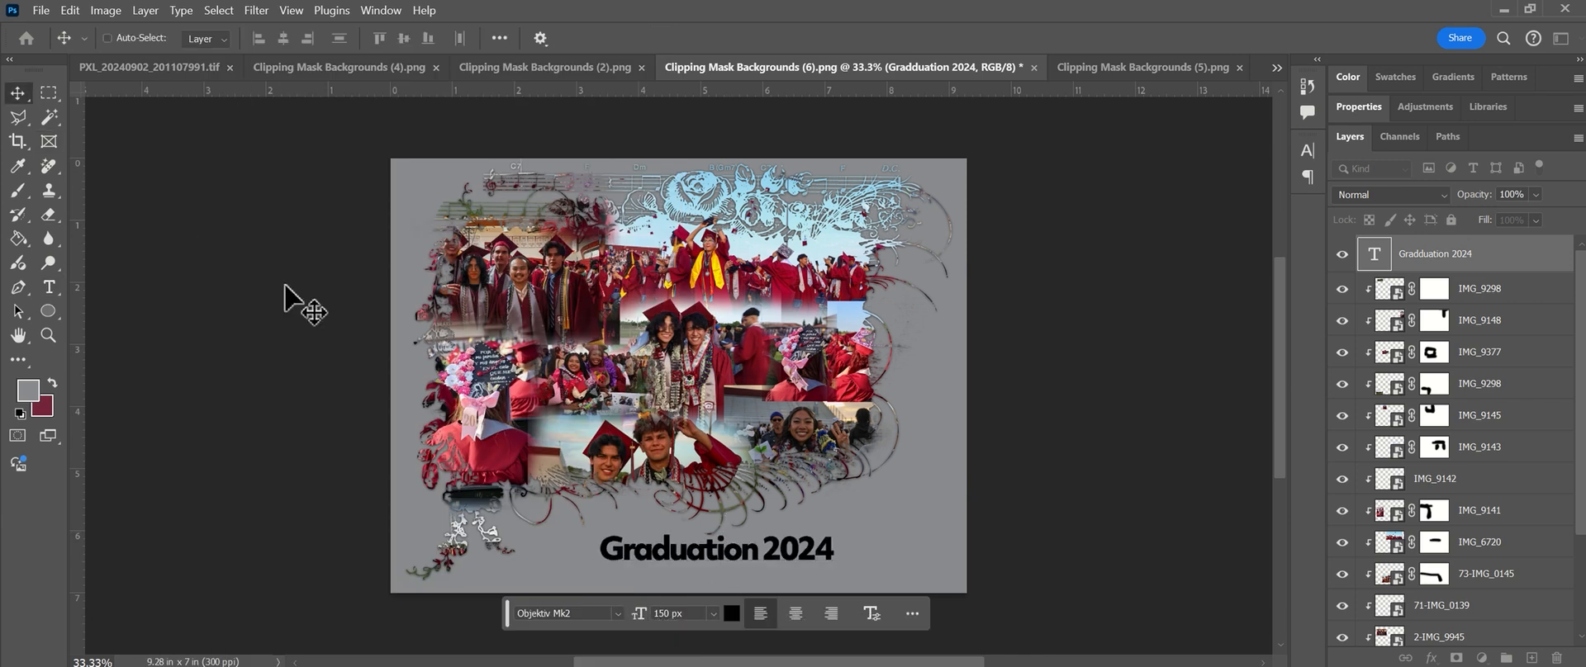
pyautogui.moveTo(691, 555); pyautogui.dragTo(801, 564)
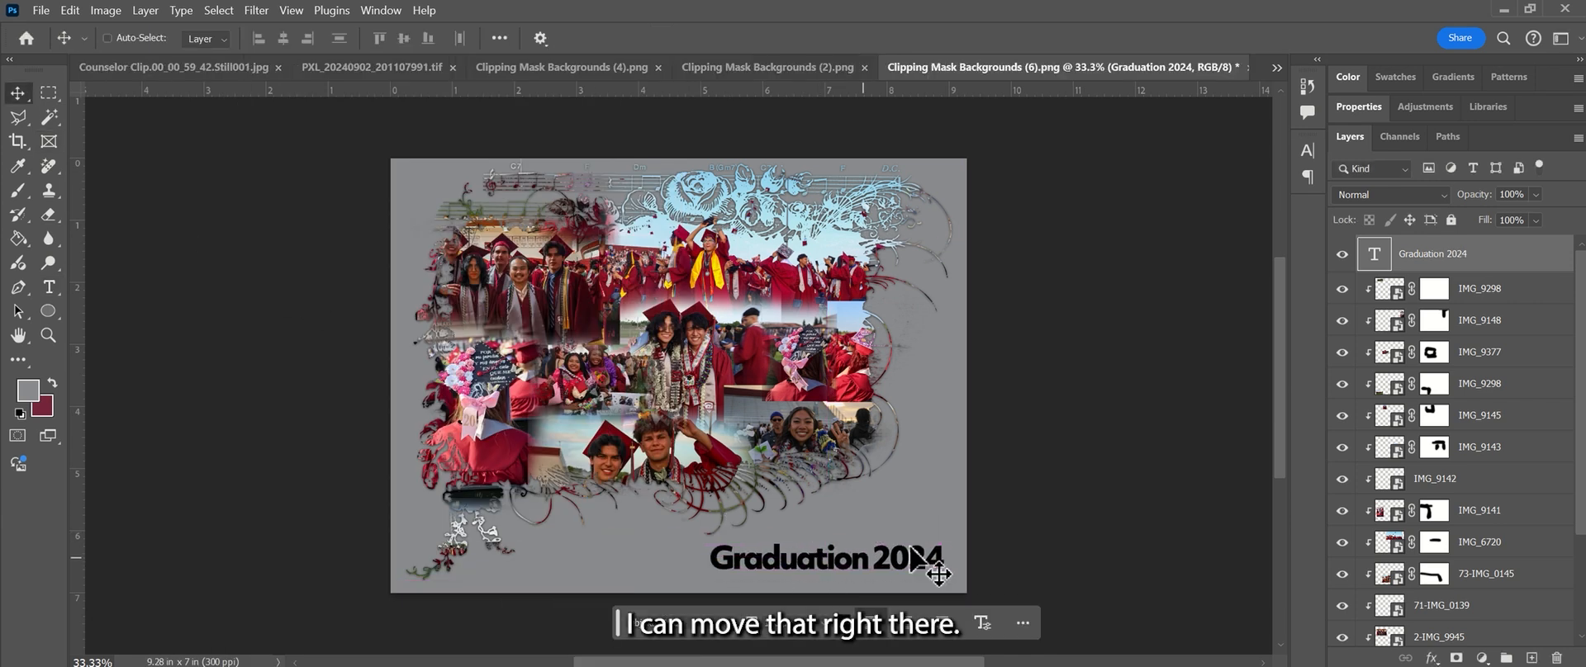